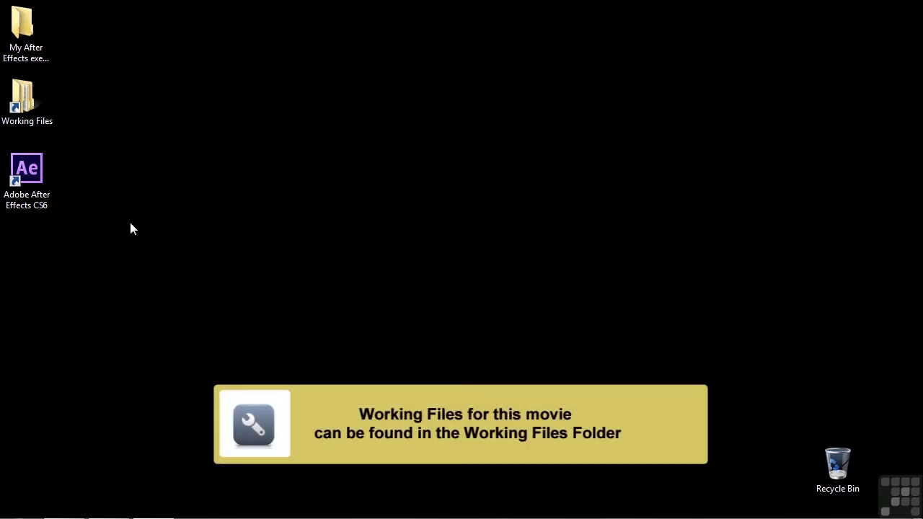
Step: Open the 0202-walk-through project from Working Files > After Effects projects
double_click(21, 103)
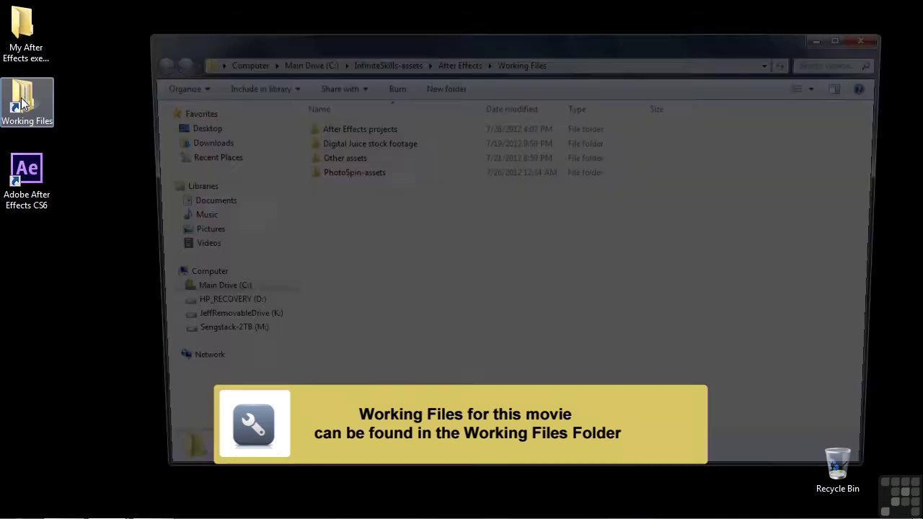
double_click(322, 130)
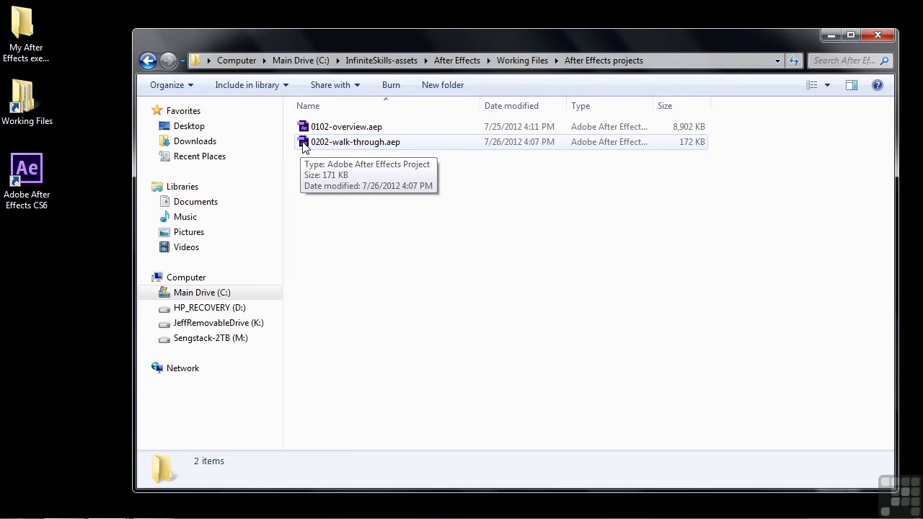
double_click(303, 144)
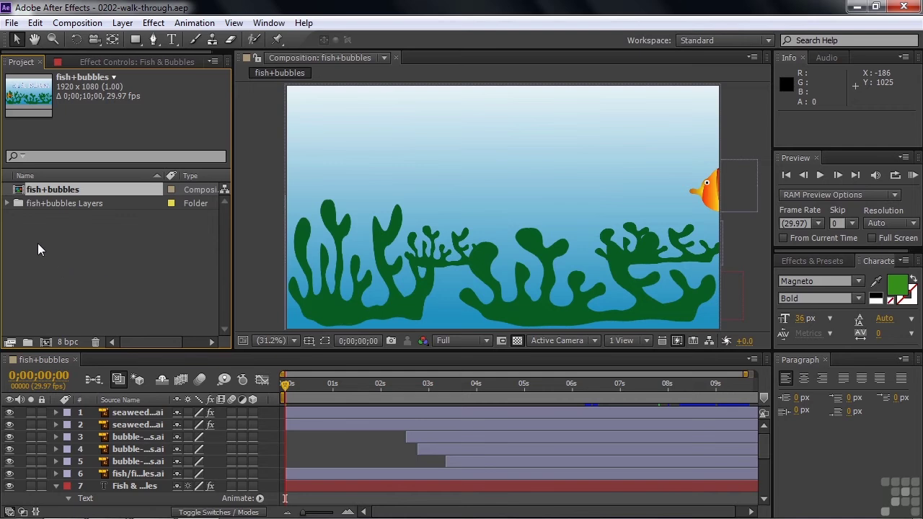
Step: Twirl open the fish+bubbles Layers folder to list its six Illustrator footage items
left_click(7, 205)
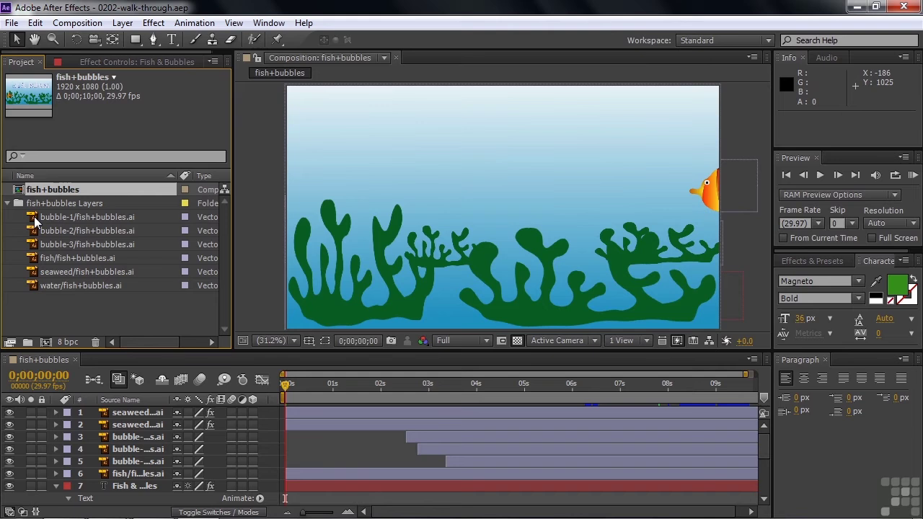
Step: Browse PhotoSpin-assets for replacement bubble-1 footage, cancel, and collapse the fish+bubbles Layers folder
right_click(34, 220)
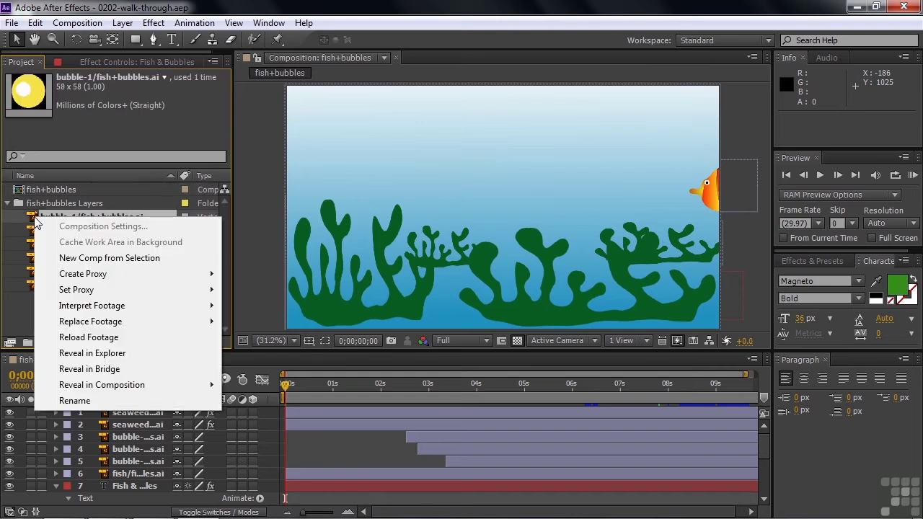
mouse_move(192, 319)
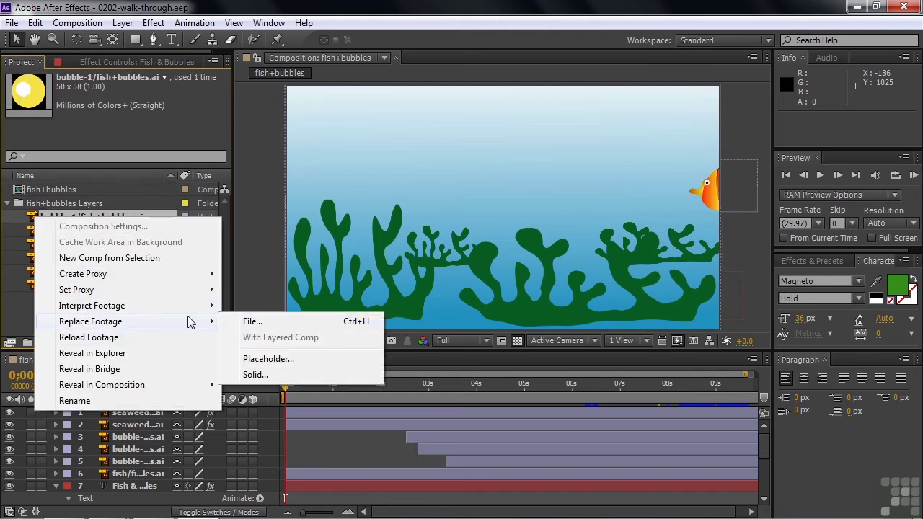
left_click(250, 322)
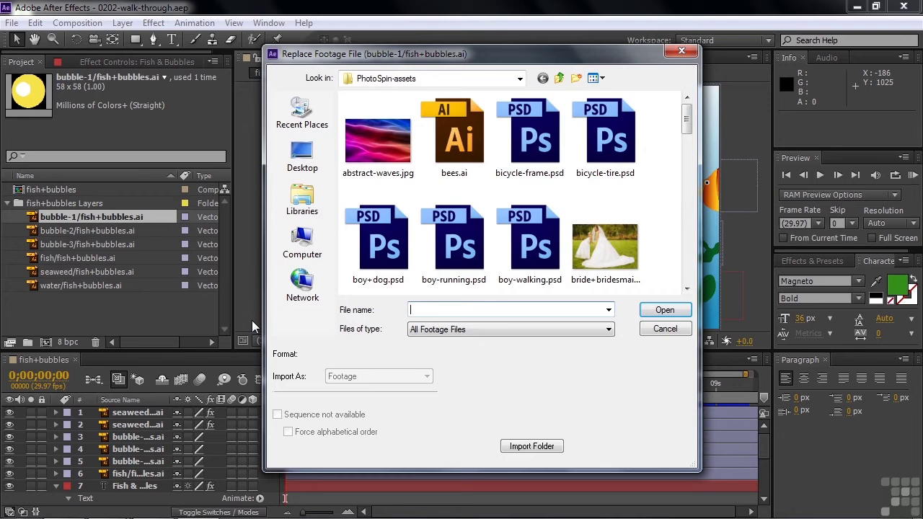
left_click(560, 78)
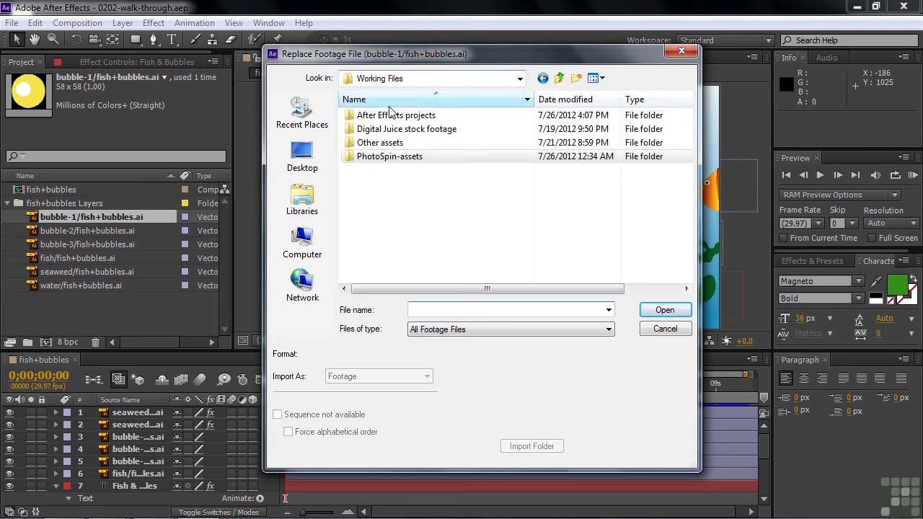
double_click(360, 158)
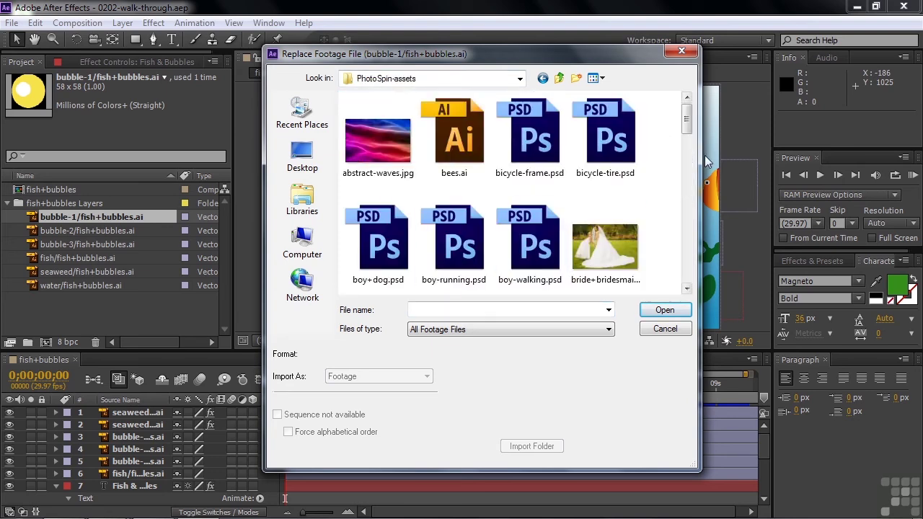
left_click_drag(687, 119, 694, 170)
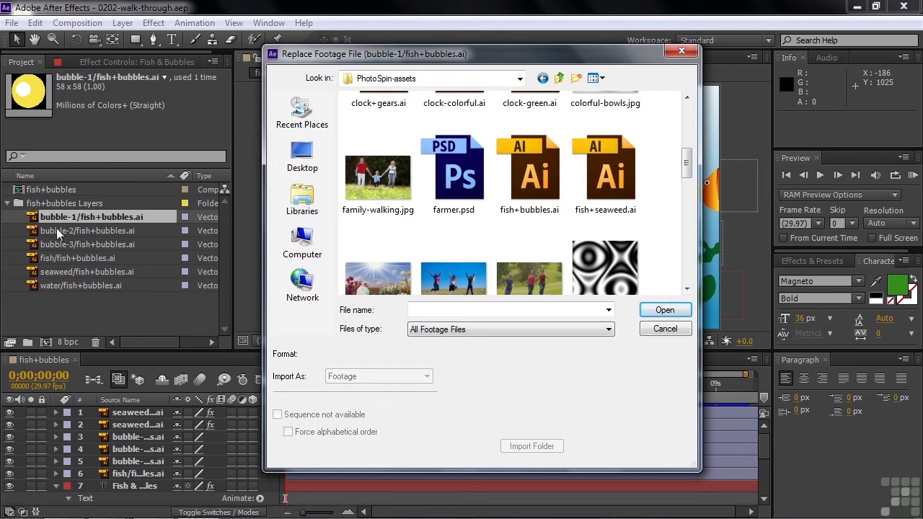
left_click(665, 328)
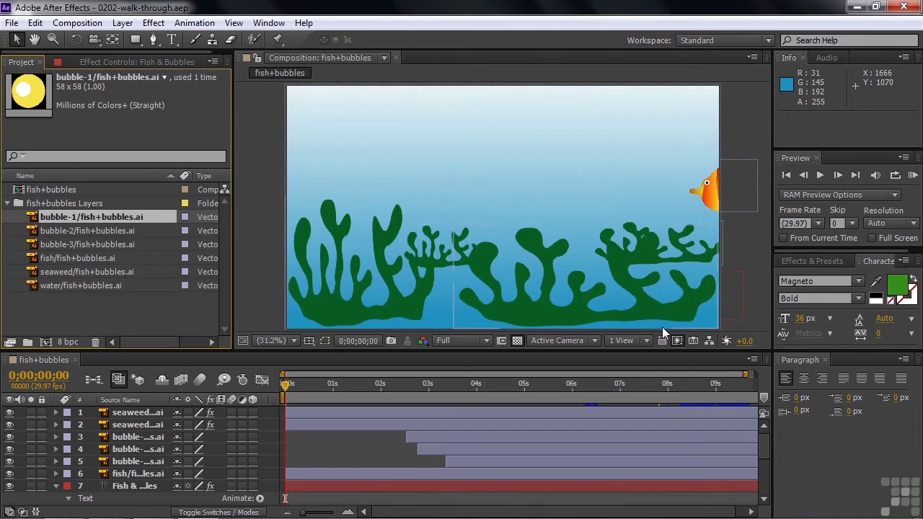
left_click(9, 205)
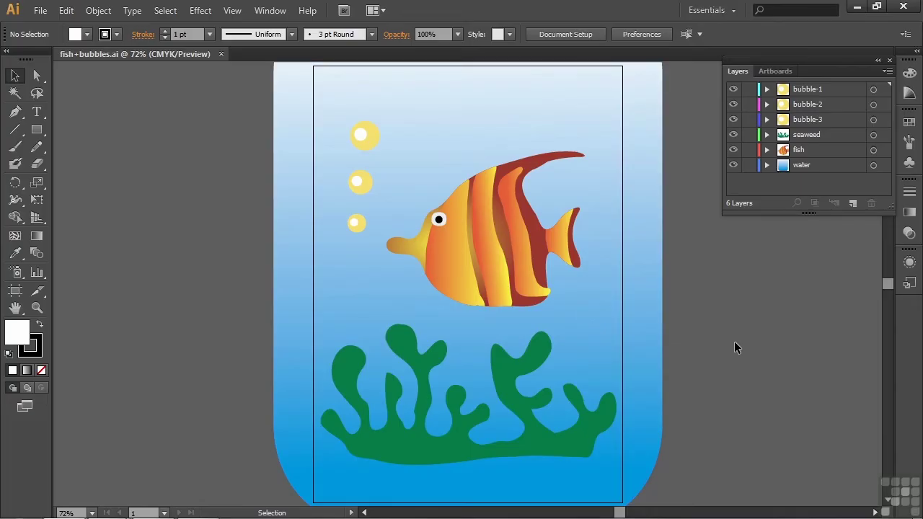
Step: Expand the fish layer in Illustrator's Layers panel to view its groups, then collapse it
left_click(767, 150)
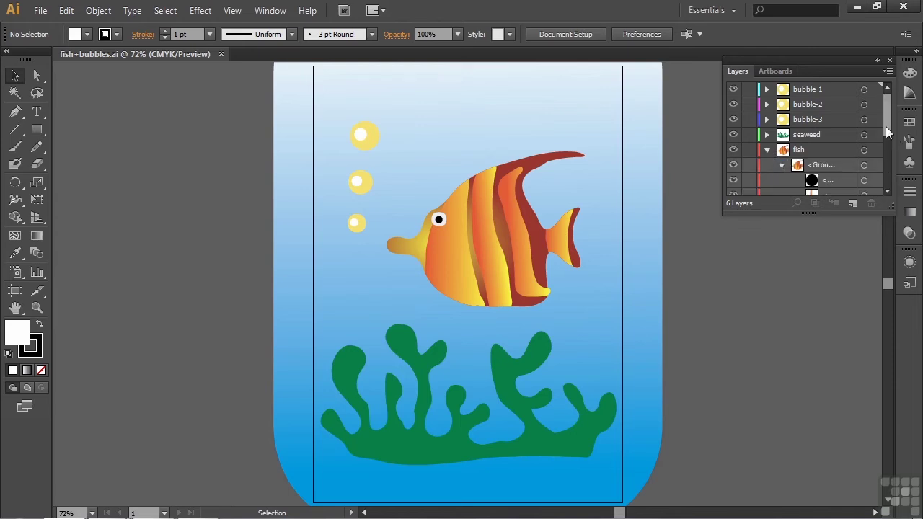
left_click_drag(886, 132, 852, 136)
left_click(767, 149)
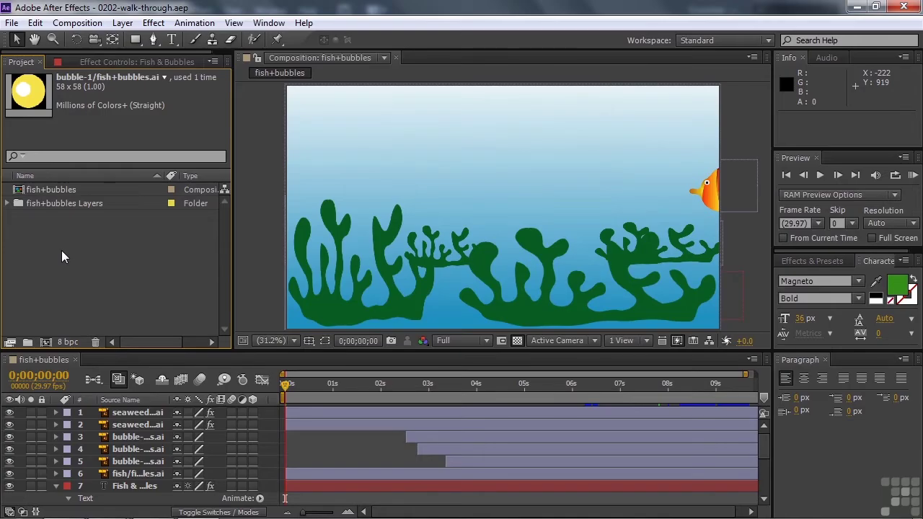
Step: Expand fish+bubbles Layers, collapse the title layer's Text properties, and select the seaweed footage item
left_click(8, 203)
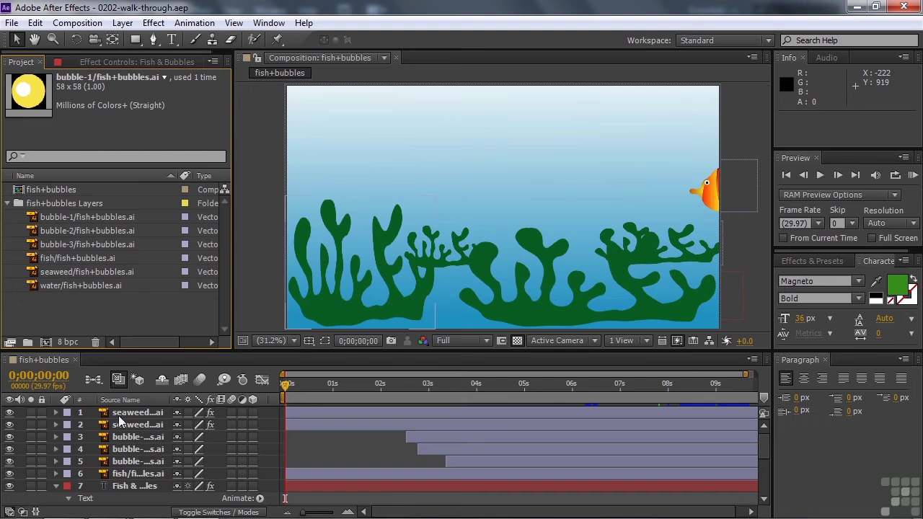
left_click(124, 474)
left_click(56, 486)
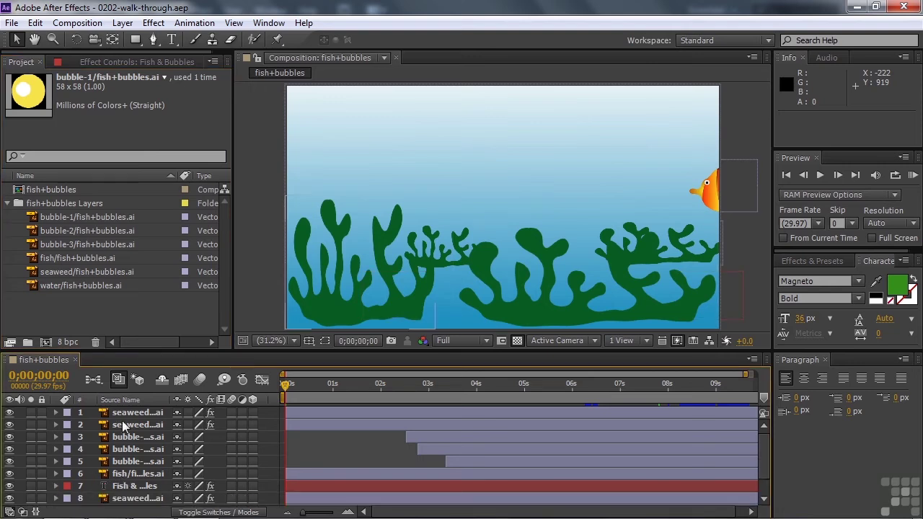
left_click(122, 487)
left_click(37, 271)
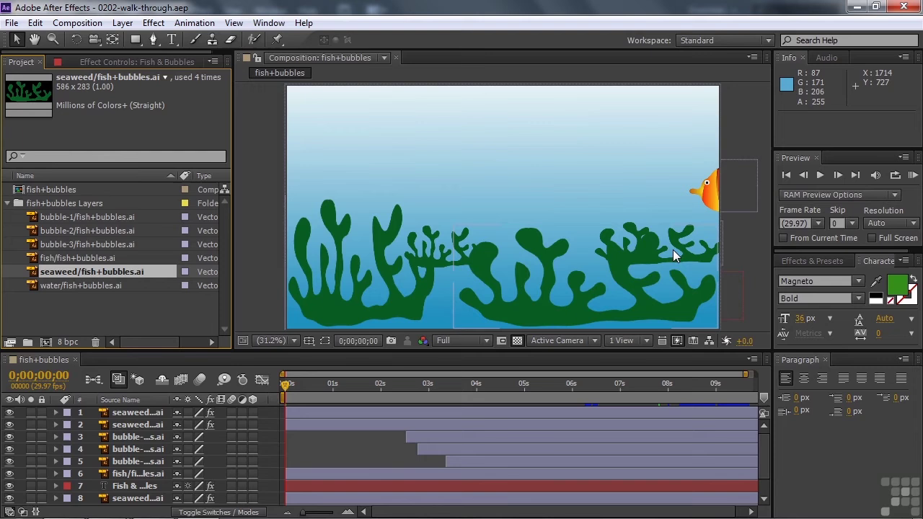
Step: Show Scale for seaweed layers 1, 2, 8 and 9, and set layer 2's Scale to 200.3, 162.7%
left_click(119, 419)
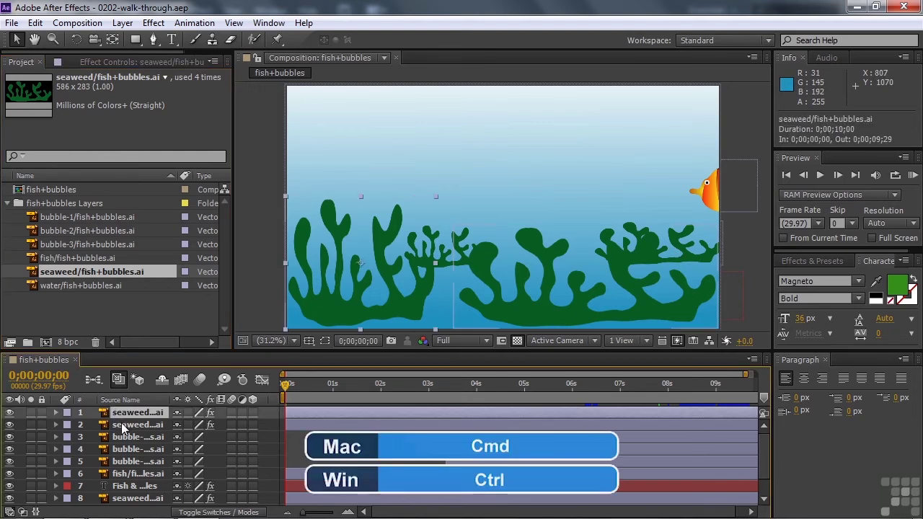
left_click(123, 428, "ctrl")
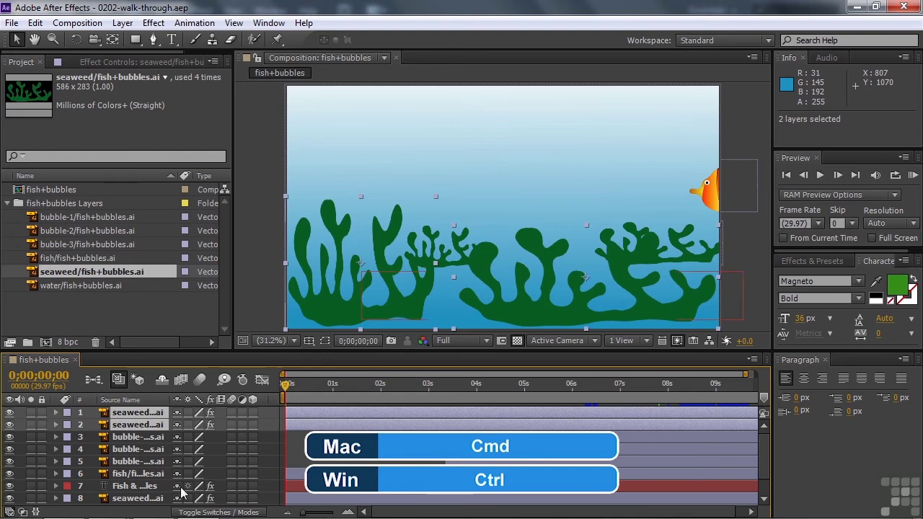
scroll(753, 459, "down", 2)
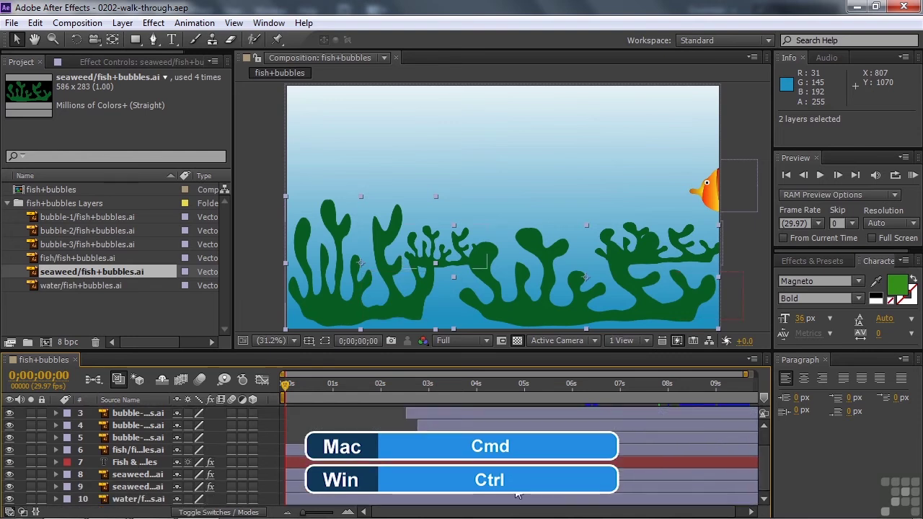
left_click(132, 476, "ctrl")
left_click(135, 487, "ctrl")
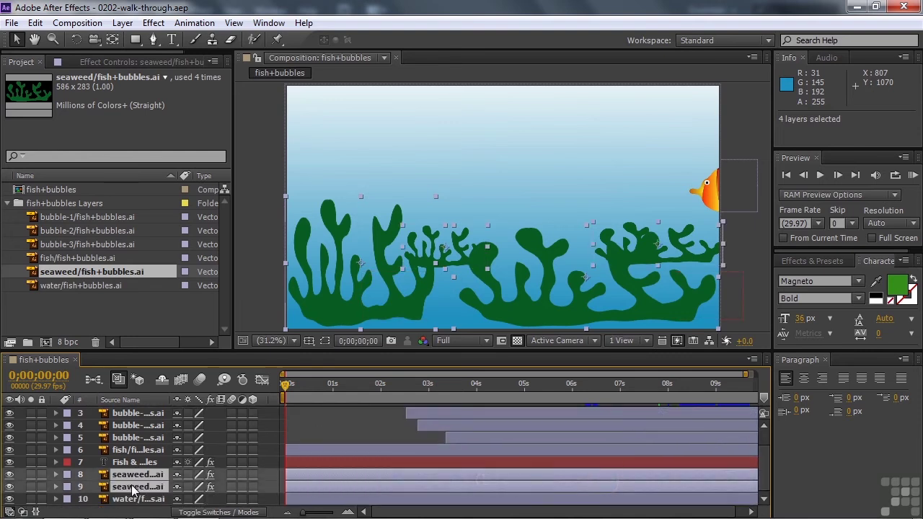
key("s")
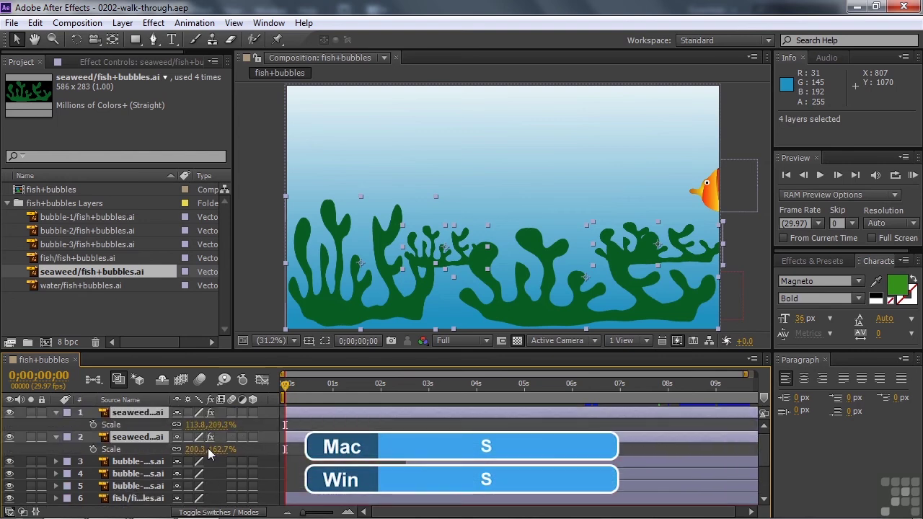
left_click_drag(189, 448, 321, 282)
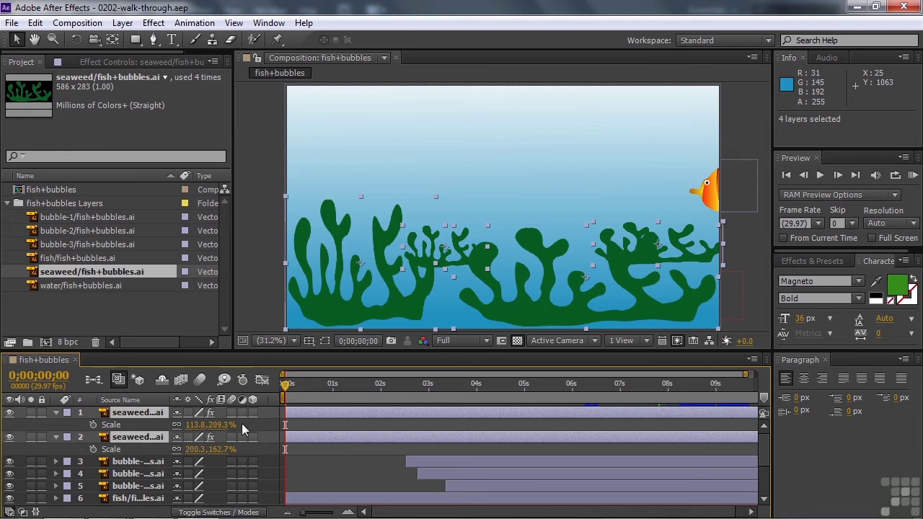
left_click(215, 431)
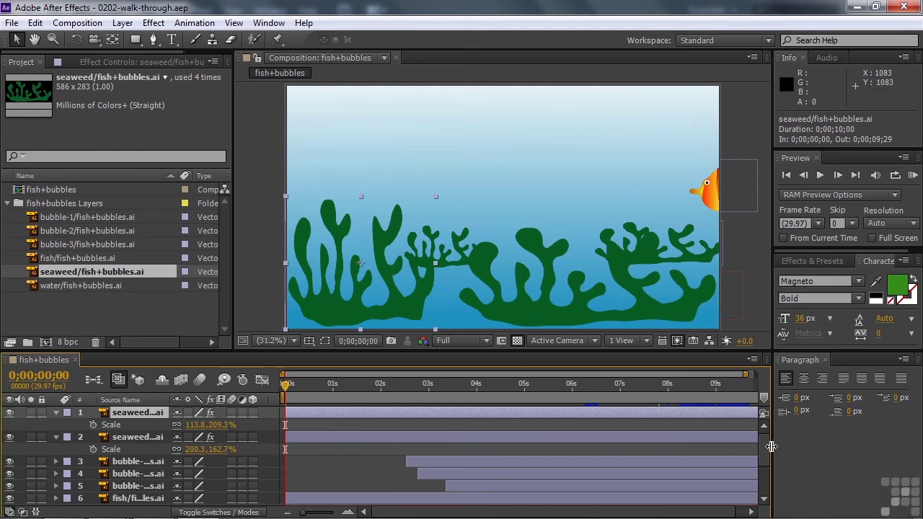
Step: Select the small seaweed layers 8 and 9, then move the time back to 0;00;01;22
scroll(763, 458, "down", 1)
scroll(763, 458, "down", 3)
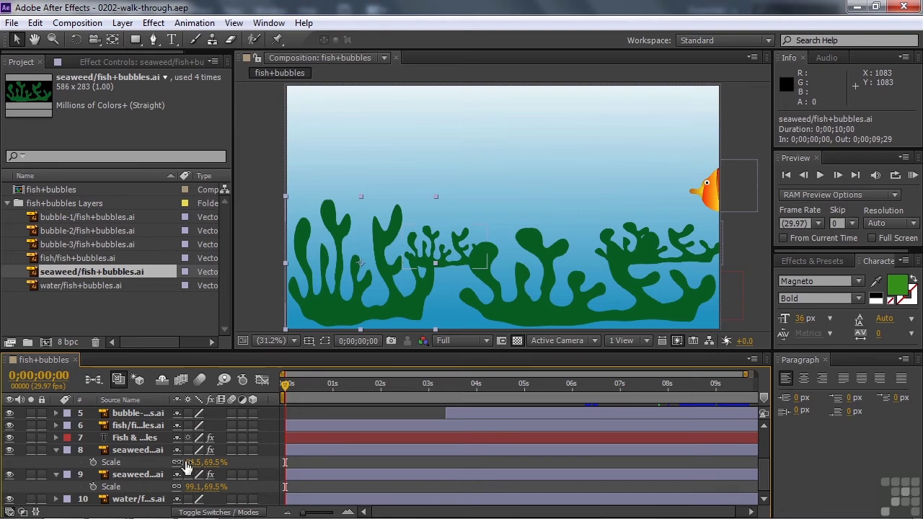
left_click(137, 450)
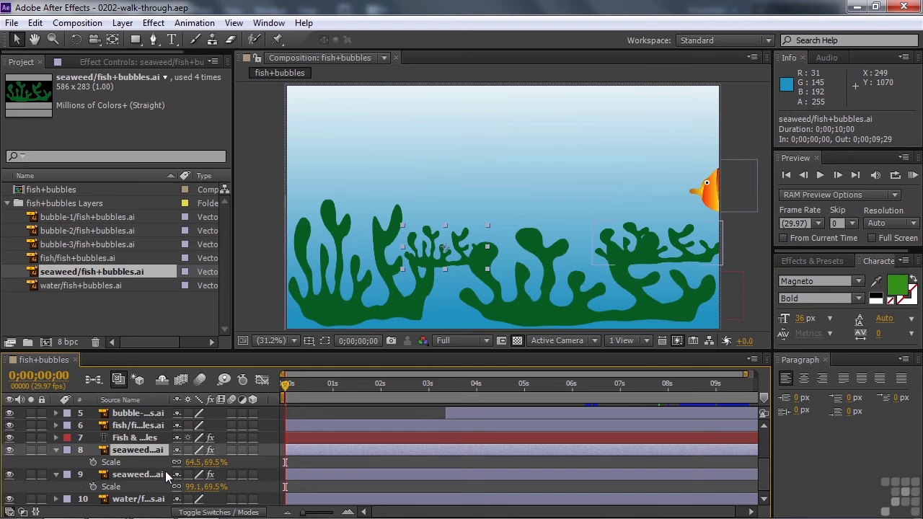
left_click(147, 474)
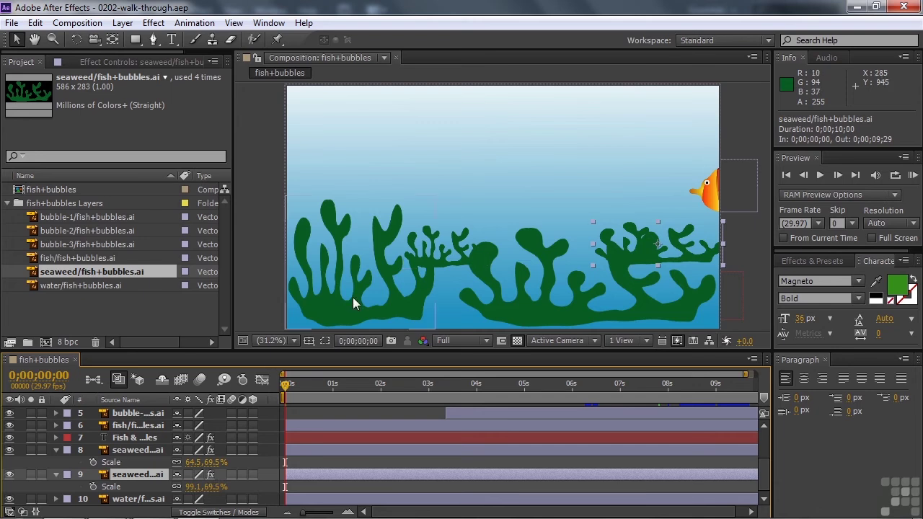
left_click(396, 379)
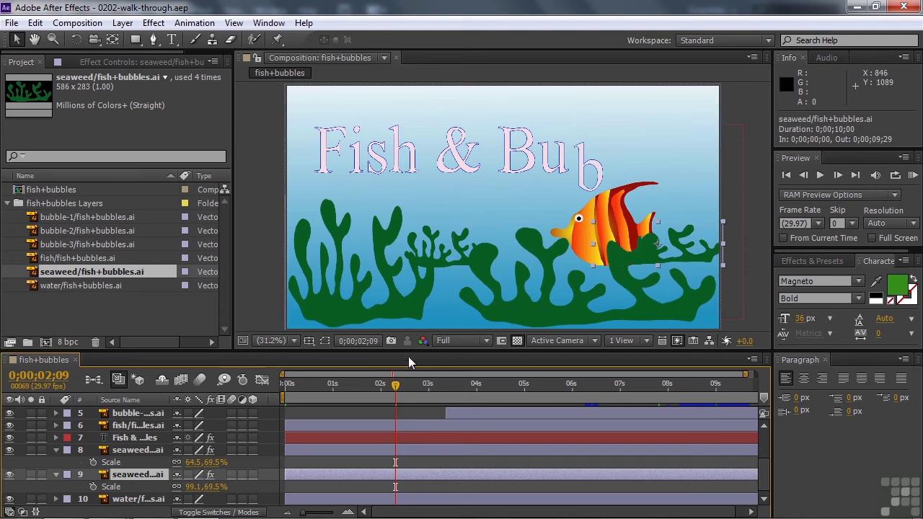
left_click_drag(395, 385, 368, 392)
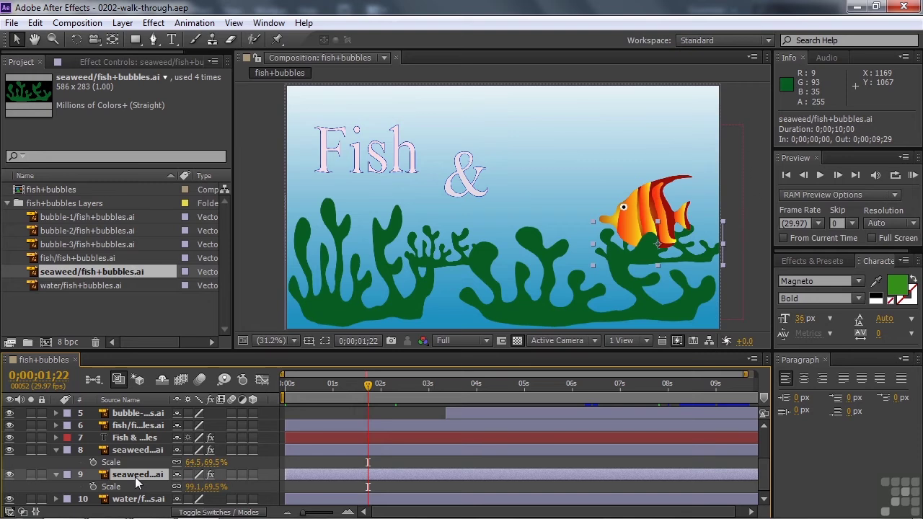
Step: Select the water layer, then both top seaweed layers to view their bounding boxes
left_click(135, 503)
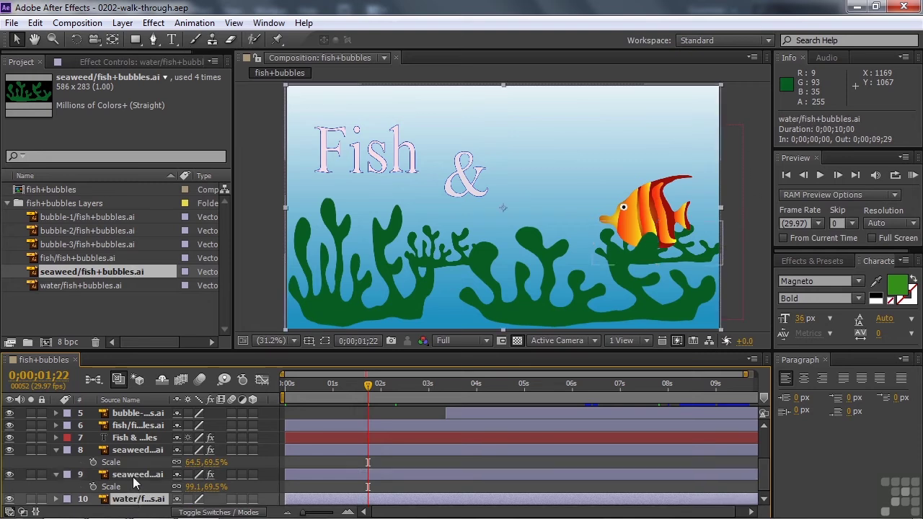
left_click(136, 476)
left_click(133, 452)
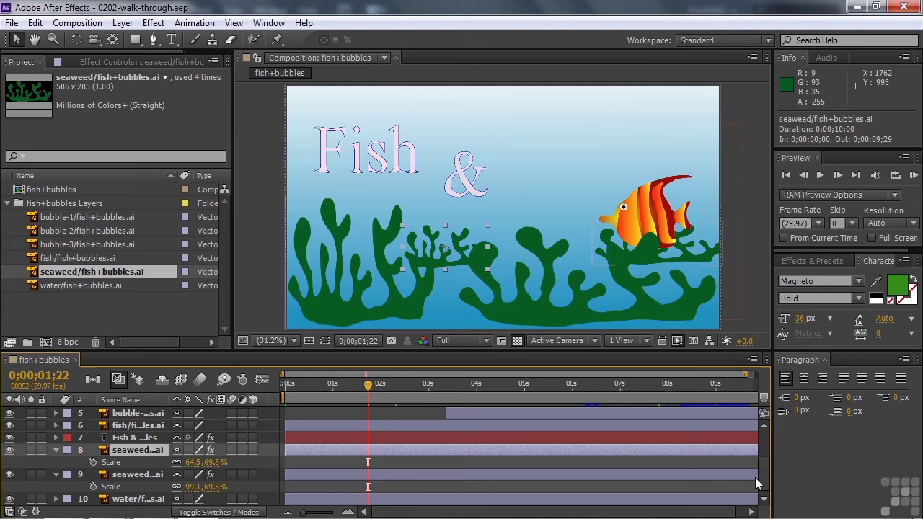
scroll(764, 447, "up", 5)
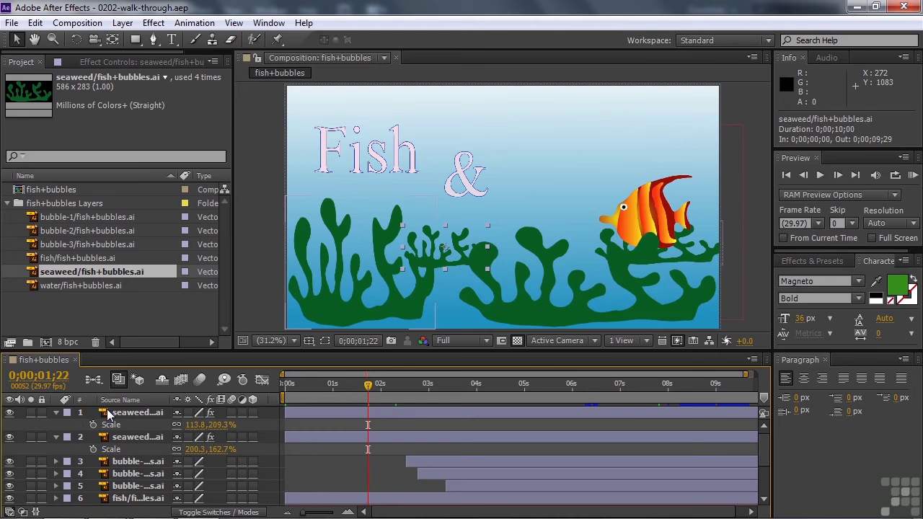
Step: Collapse the Scale properties of seaweed layers 1 and 2 and scrub to 0;00;03;18
left_click(57, 412)
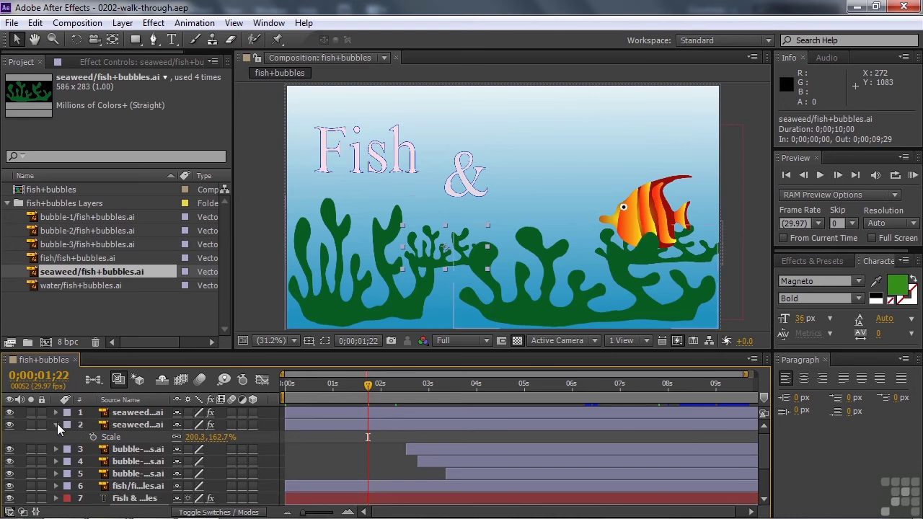
left_click(57, 425)
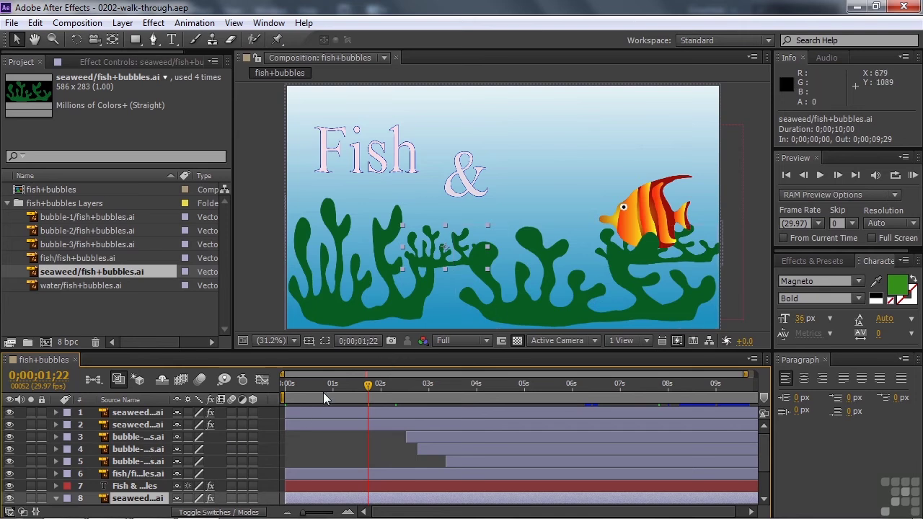
left_click_drag(368, 385, 464, 405)
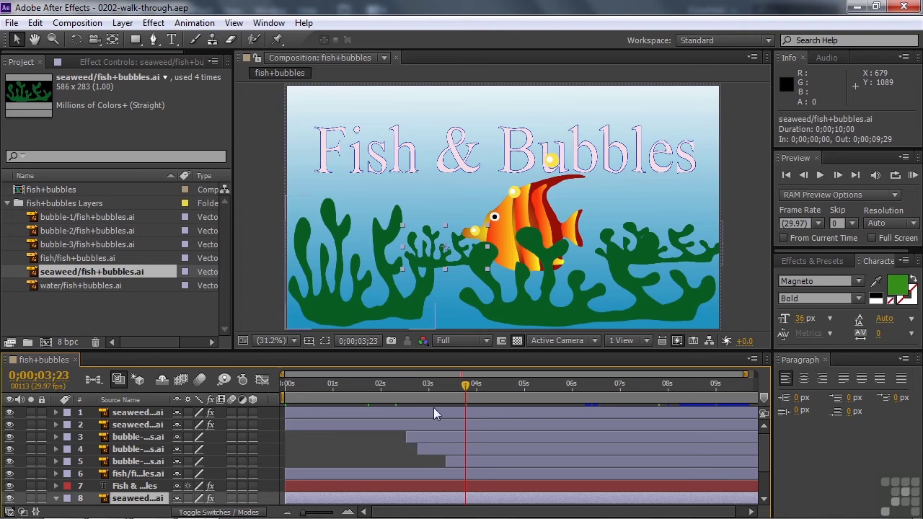
left_click_drag(466, 383, 460, 416)
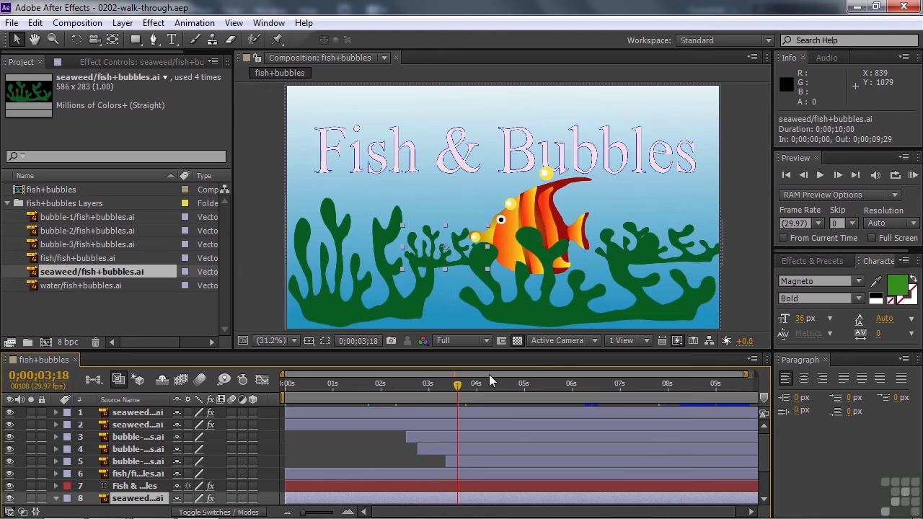
Step: Show bubble-1's Position keyframes, starting at 0;00;02;16, and its upward motion path
left_click(121, 438)
key("p")
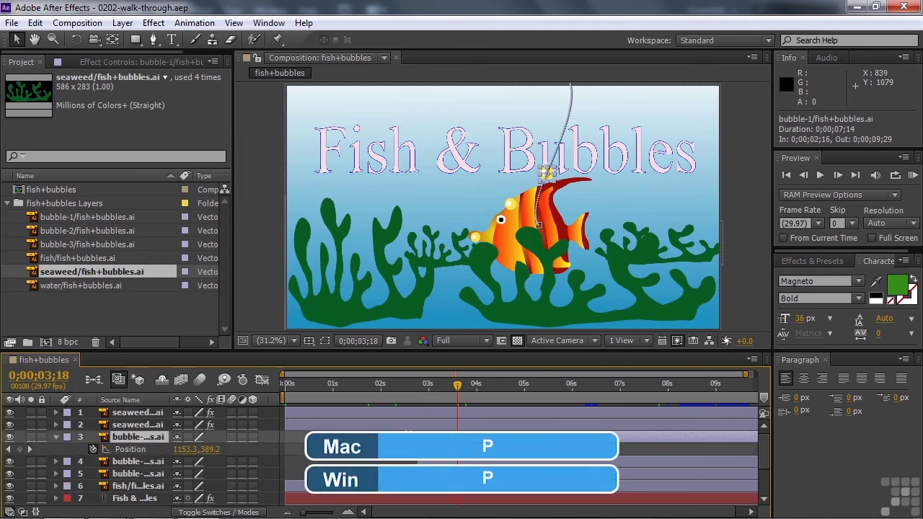
mouse_move(406, 447)
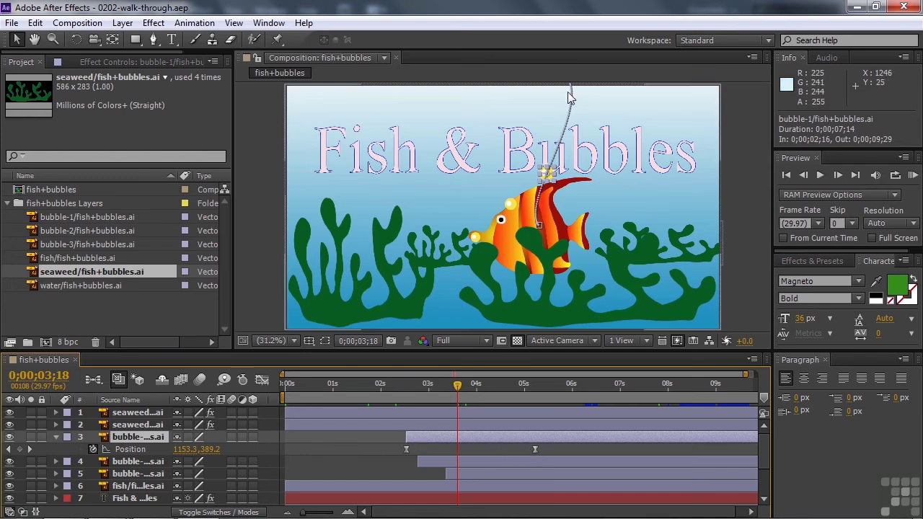
Step: Bend bubble-1's path via a keyframe's Bezier handle, then scrub to 0;00;02;20 to check
left_click(539, 225)
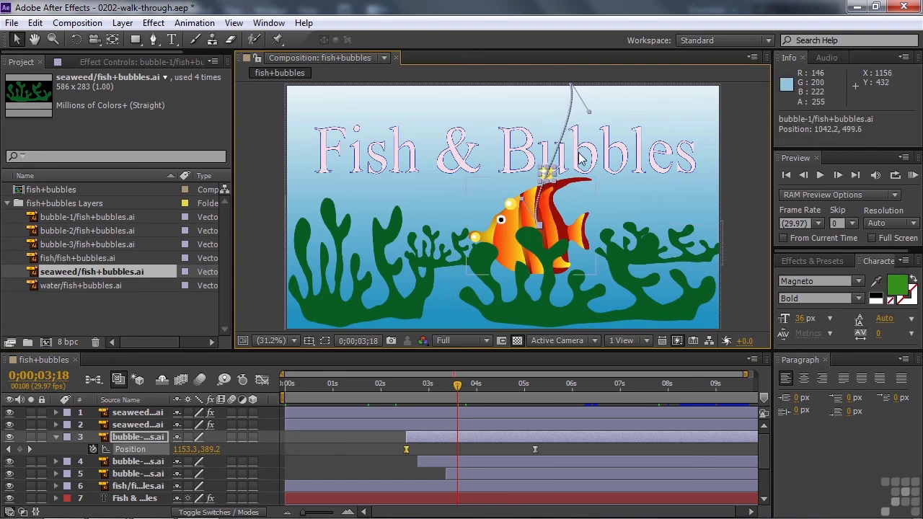
mouse_move(589, 110)
left_mouse_down()
mouse_move(595, 118)
mouse_move(586, 118)
left_mouse_up()
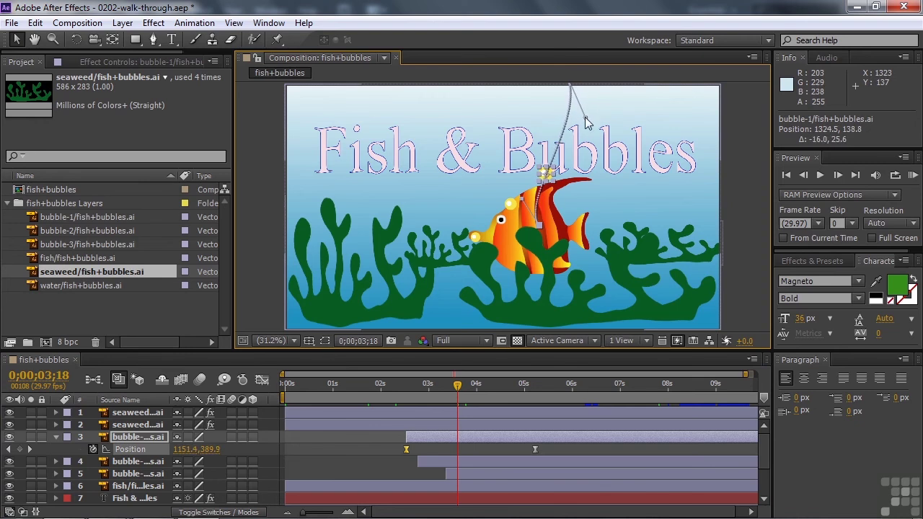
mouse_move(454, 385)
left_mouse_down()
mouse_move(486, 389)
mouse_move(413, 396)
left_mouse_up()
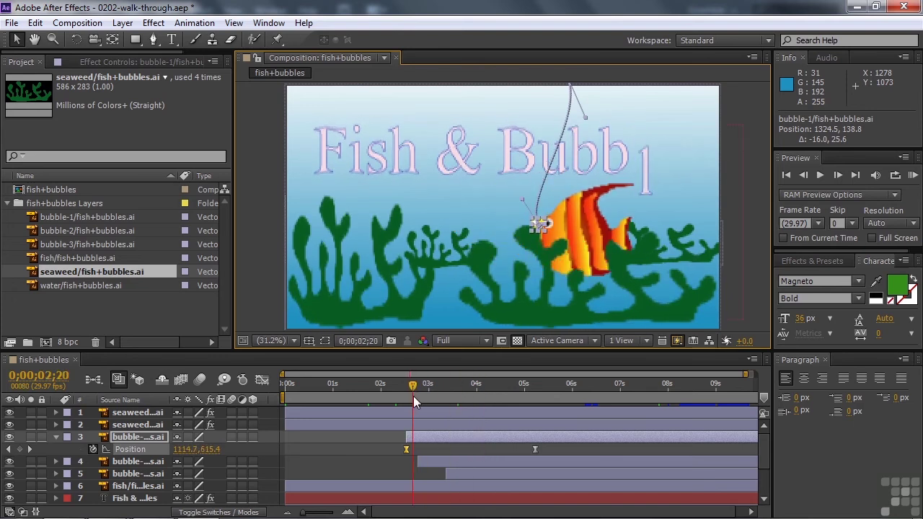
Step: Show the top seaweed layer's Wave Warp effect and its settings in Effect Controls
left_click(121, 414)
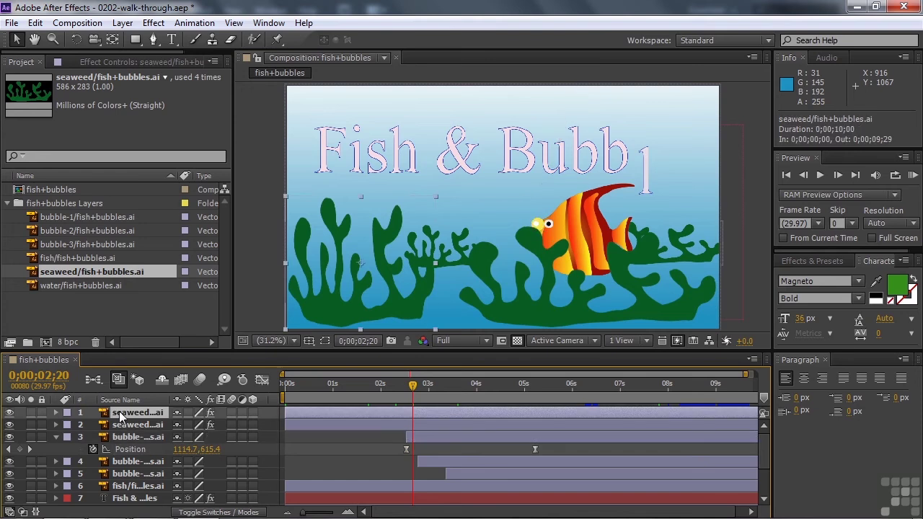
key("e")
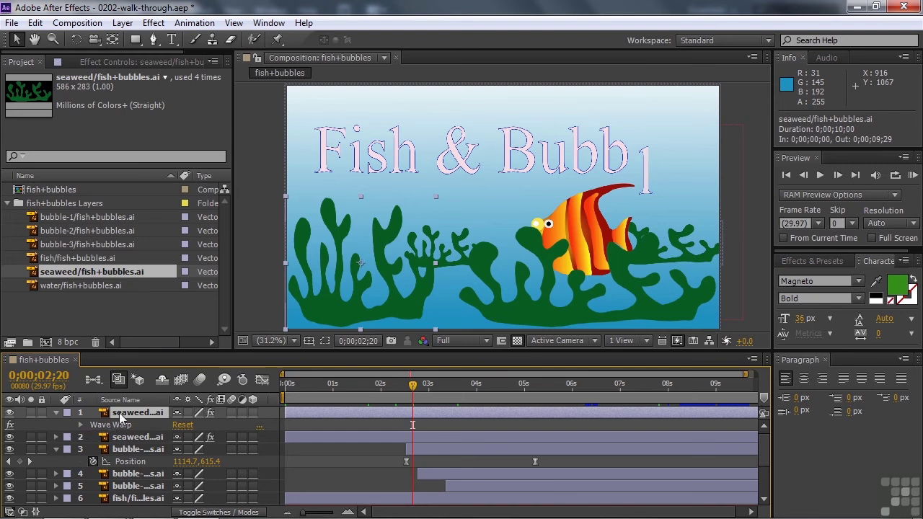
left_click(109, 62)
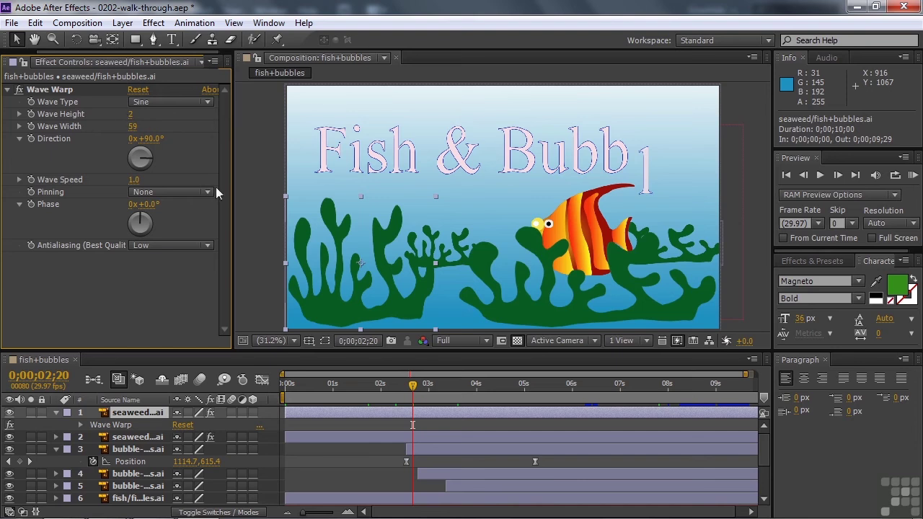
Step: Preview the animation from about 3.3 seconds, then stop playback
left_click_drag(415, 387, 445, 390)
key("space")
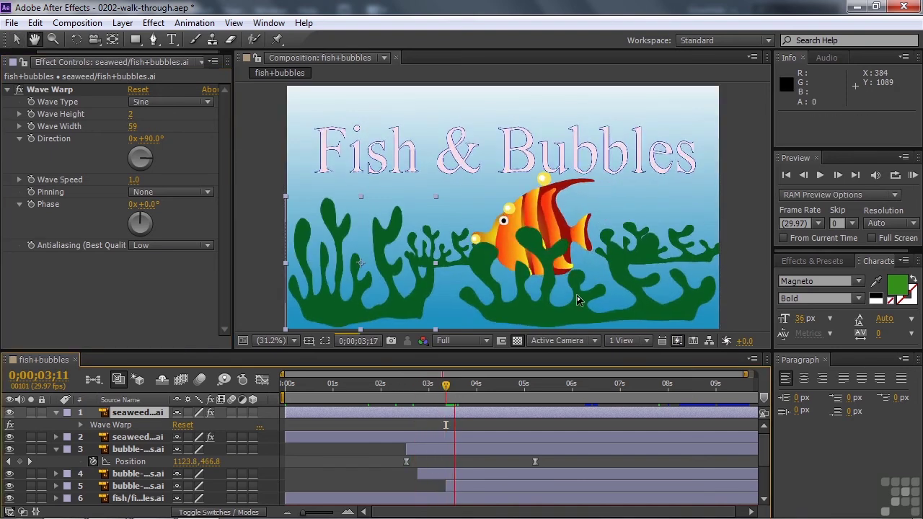
key("space")
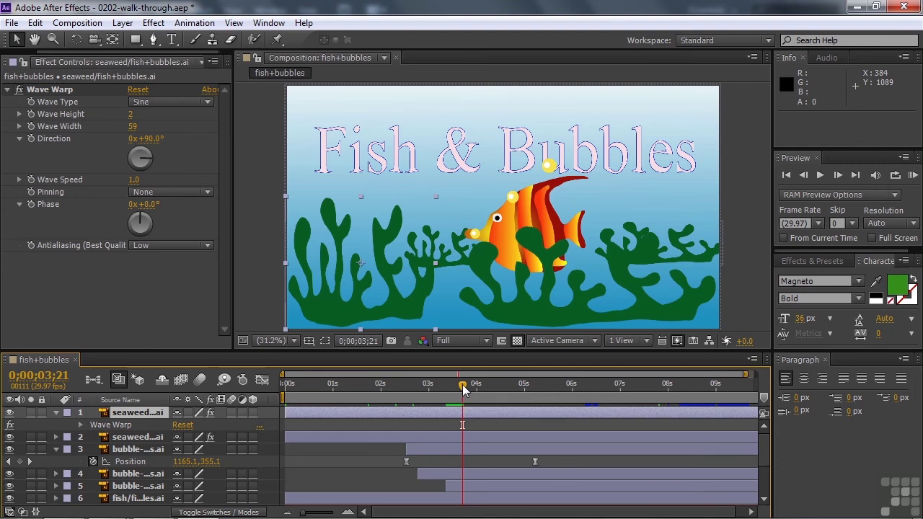
Step: Return to frame 0 and collapse the bubble and seaweed layers' properties
left_click_drag(463, 385, 283, 385)
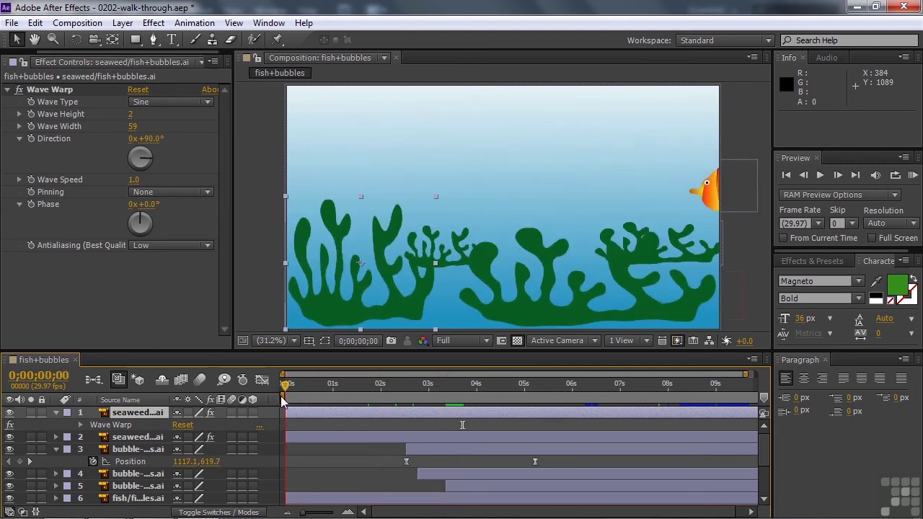
left_click(56, 450)
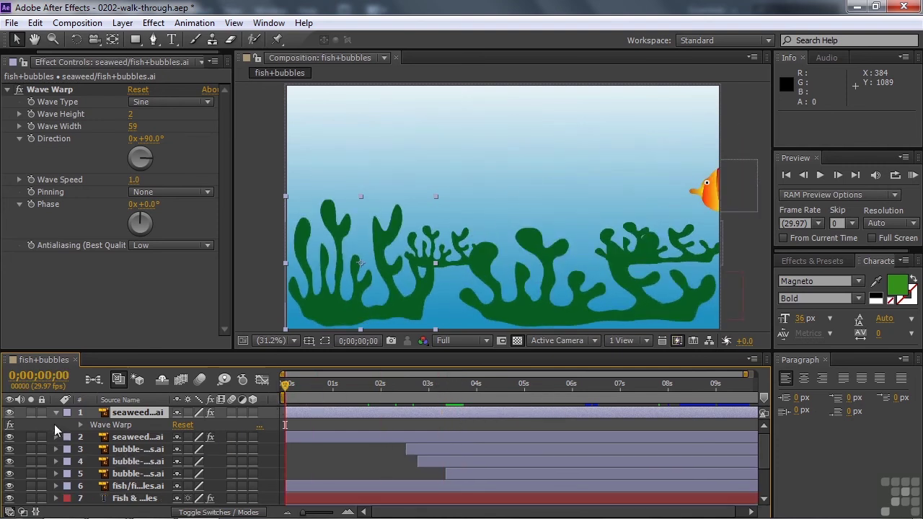
left_click(56, 412)
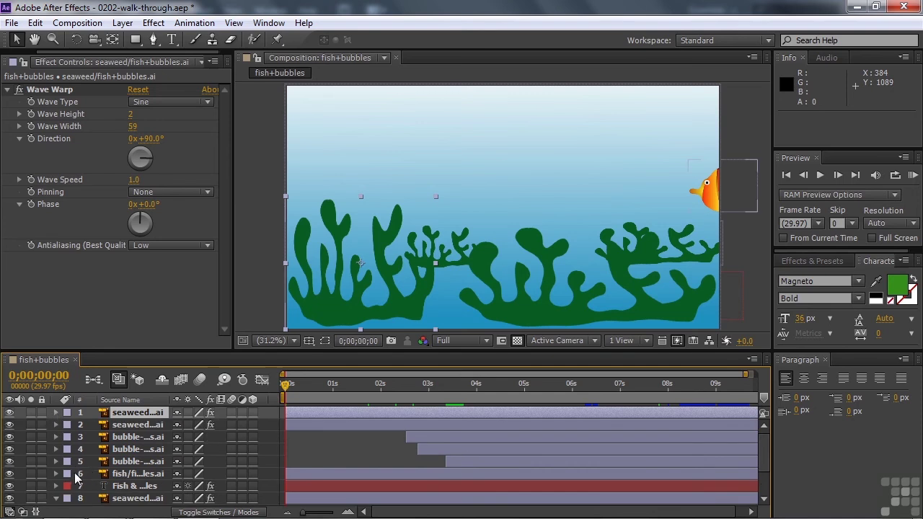
Step: Display the fish layer's Position and Scale keyframes and its wavy swim path
left_click(112, 475)
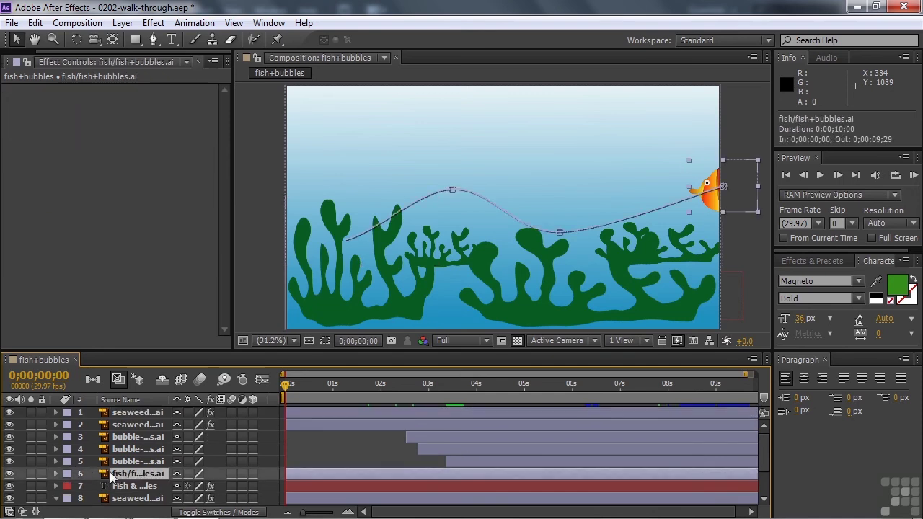
key("p")
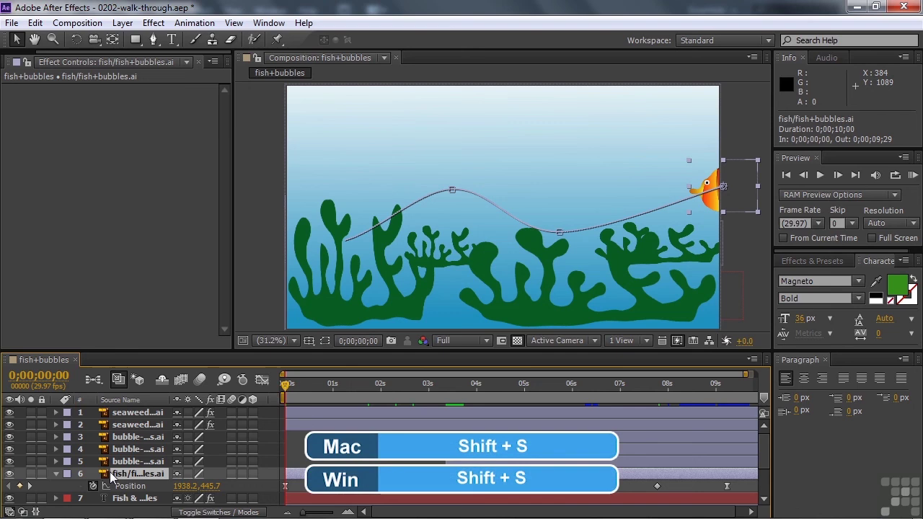
key("shift+s")
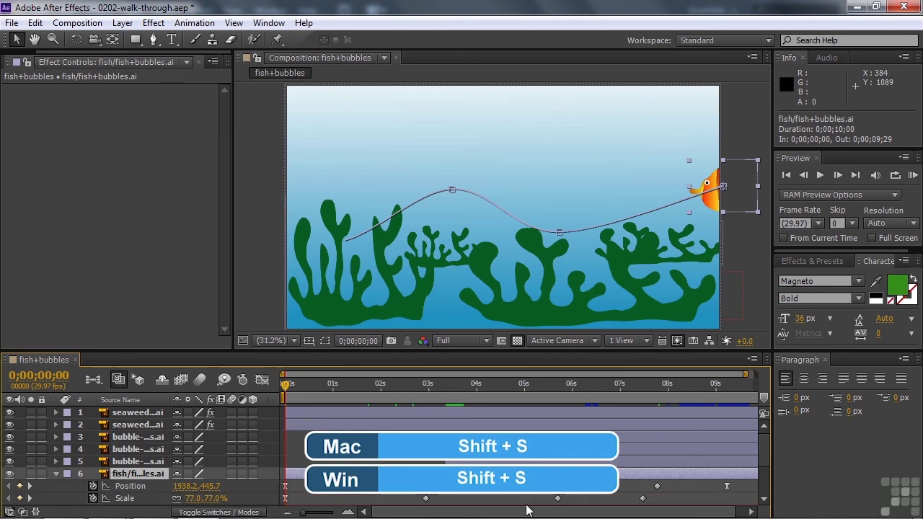
scroll(764, 453, "down", 2)
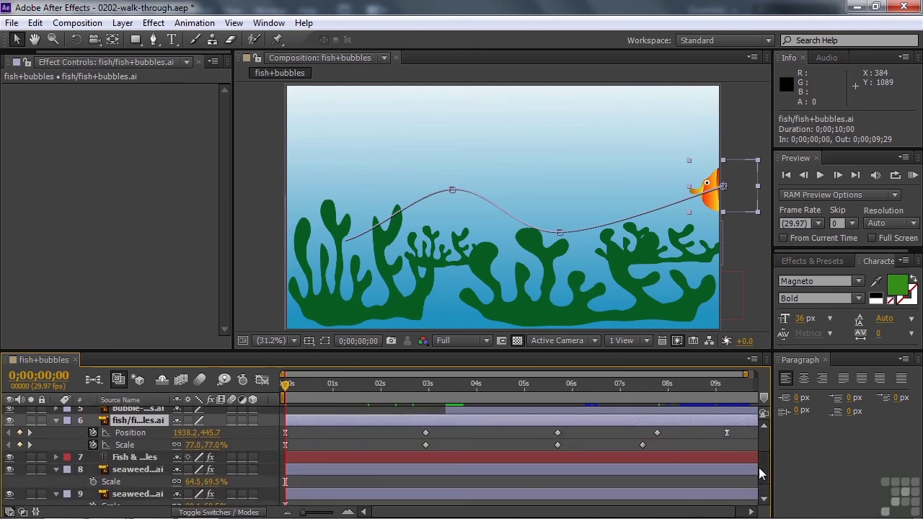
scroll(759, 470, "up", 1)
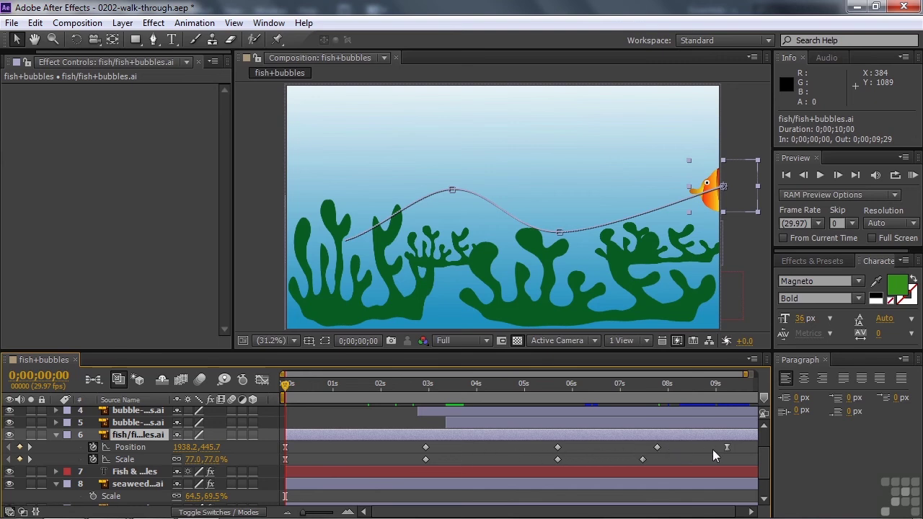
mouse_move(728, 447)
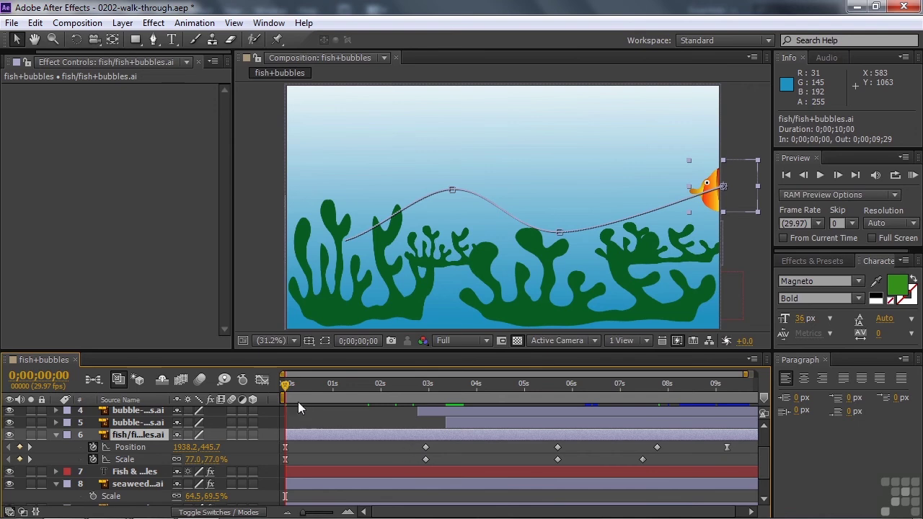
Step: Scrub the fish along its path and inspect its keyframes at 2;28, ~5s and 7;23
left_click_drag(286, 385, 308, 392)
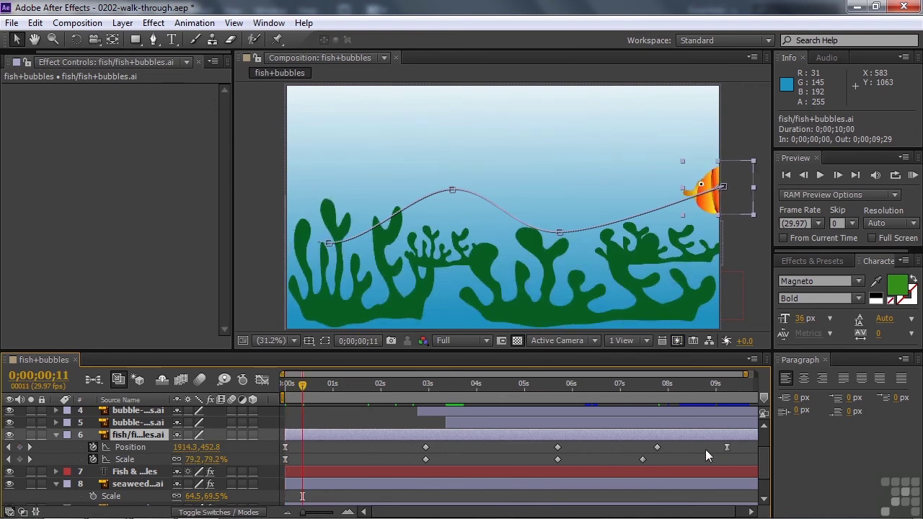
left_click(312, 394)
left_click_drag(313, 395, 326, 393)
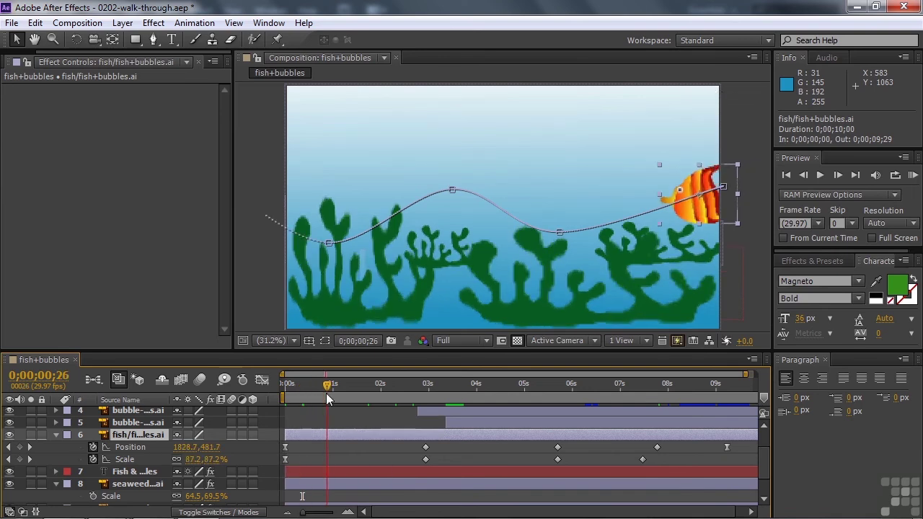
left_click(560, 233)
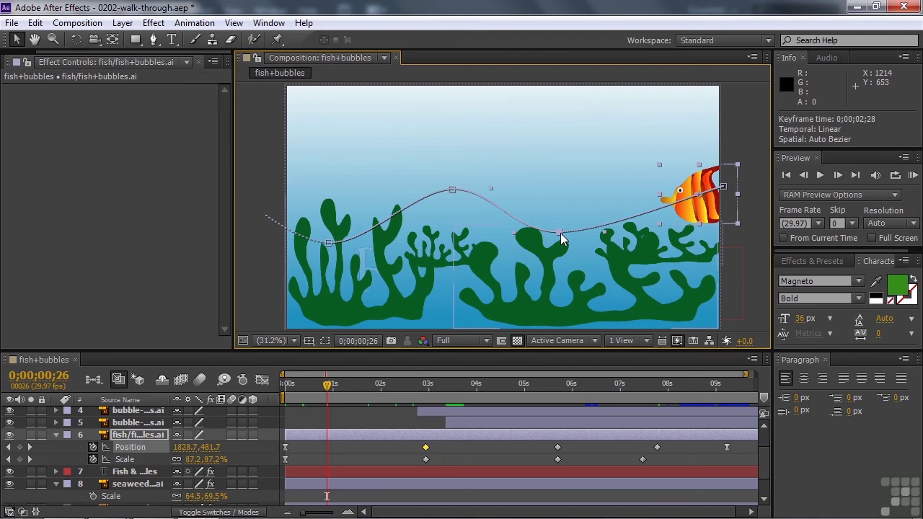
left_click(450, 191)
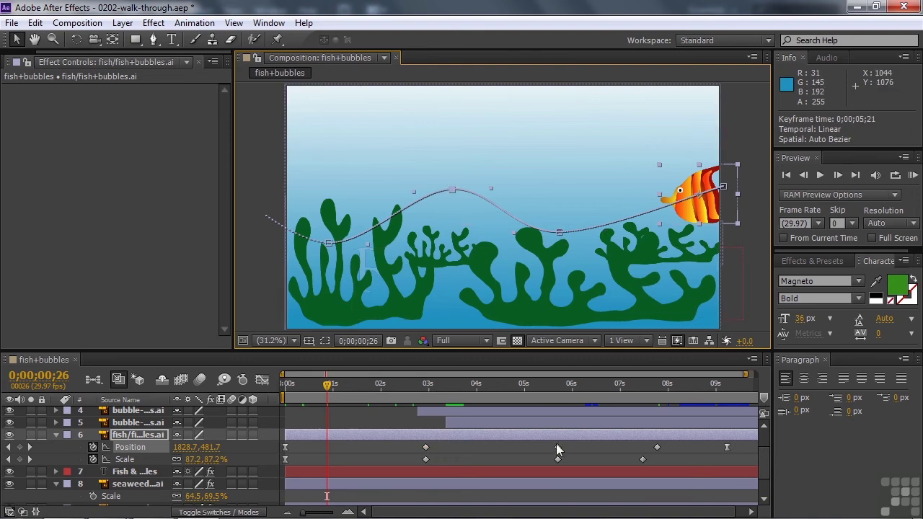
left_click(657, 447)
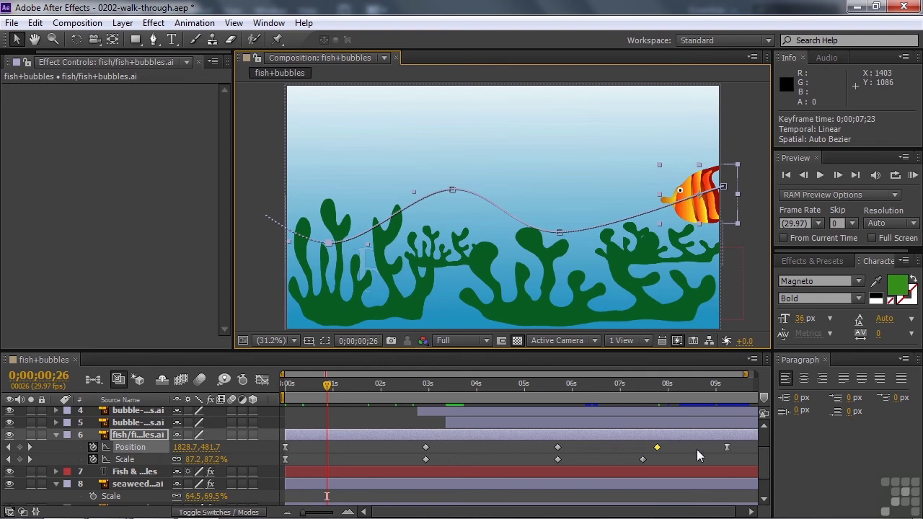
Step: At the 2;28 keyframe, drag the fish lower-right to 1227.3, 670.9
left_click_drag(331, 387, 360, 385)
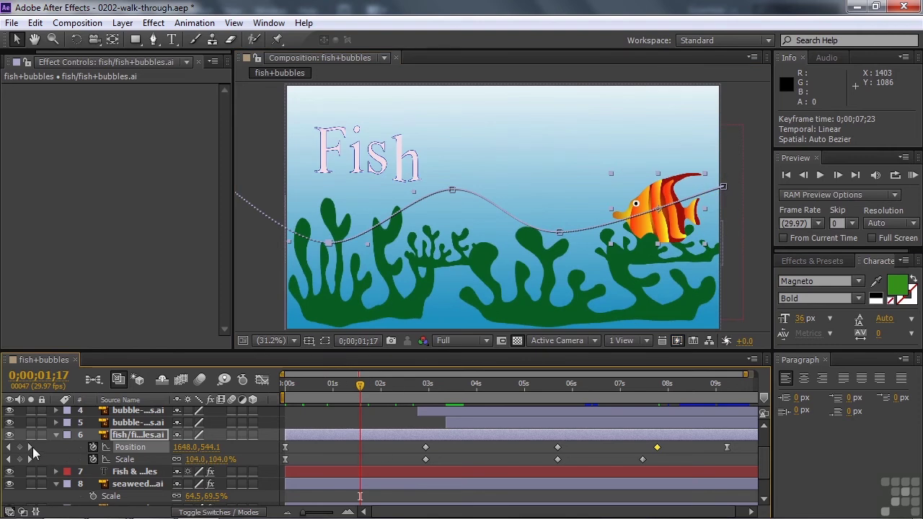
left_click(29, 447)
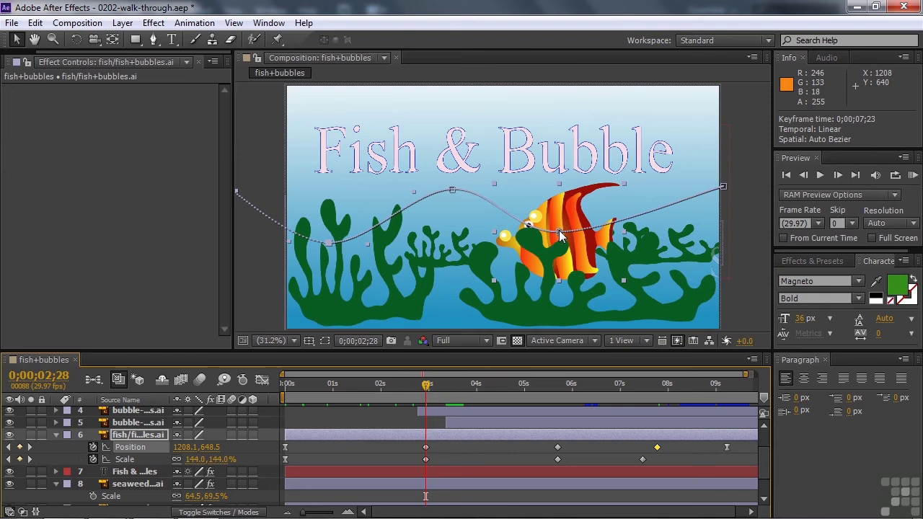
mouse_move(560, 232)
left_mouse_down()
mouse_move(555, 225)
mouse_move(564, 246)
mouse_move(565, 238)
left_mouse_up()
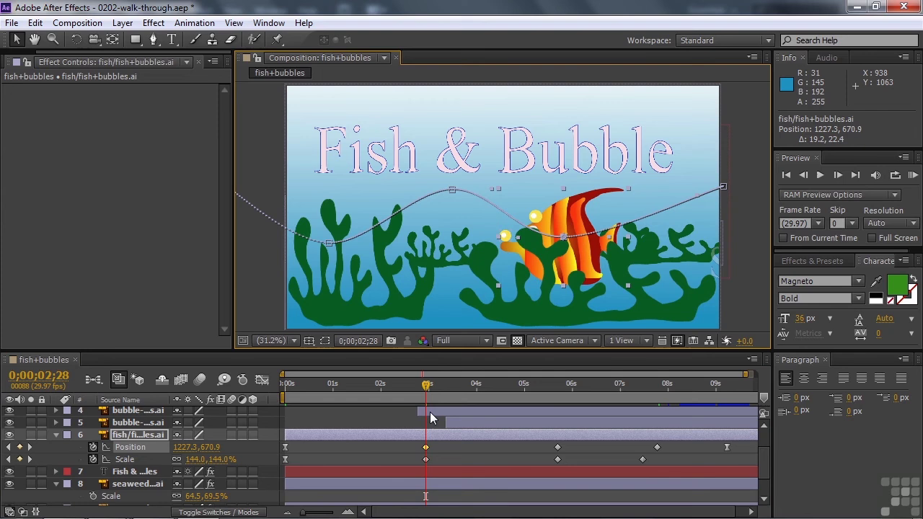
Step: Collapse the fish and both seaweed layers' properties and select the Fish & Bubbles title layer
left_click(58, 436)
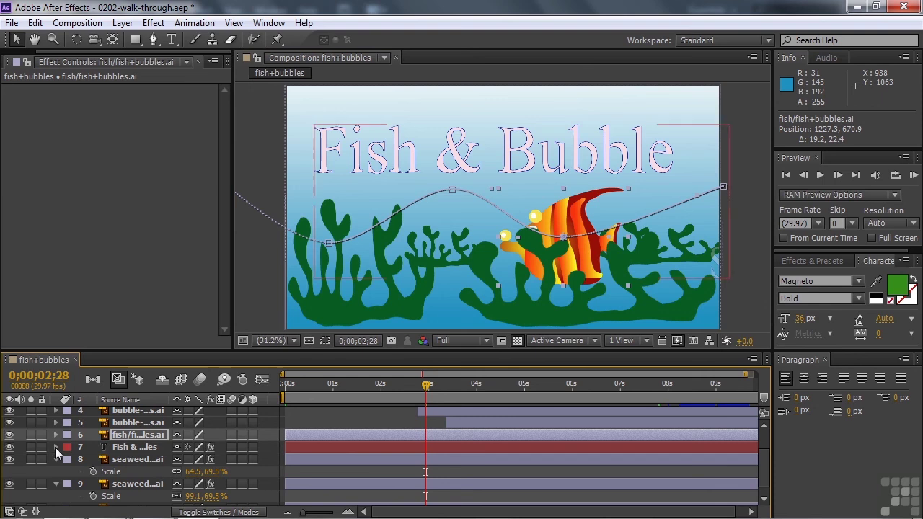
left_click(55, 458)
left_click(57, 475)
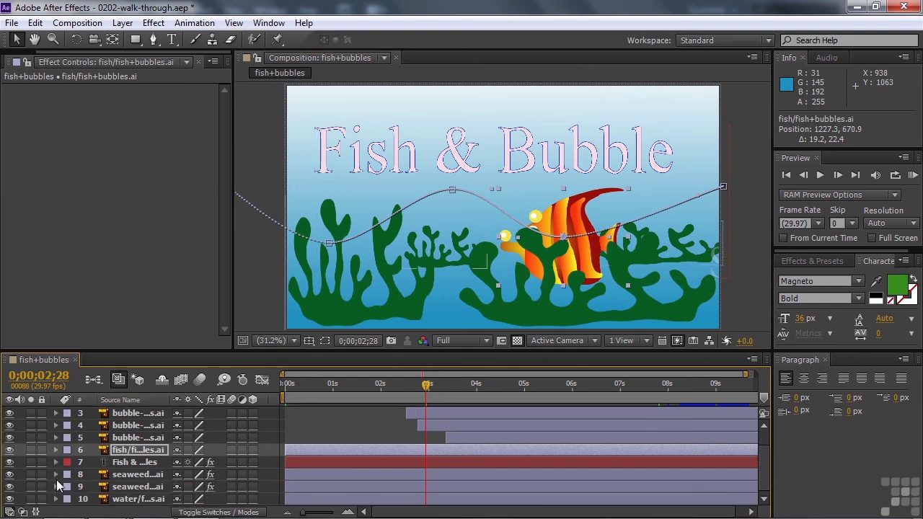
left_click(117, 463)
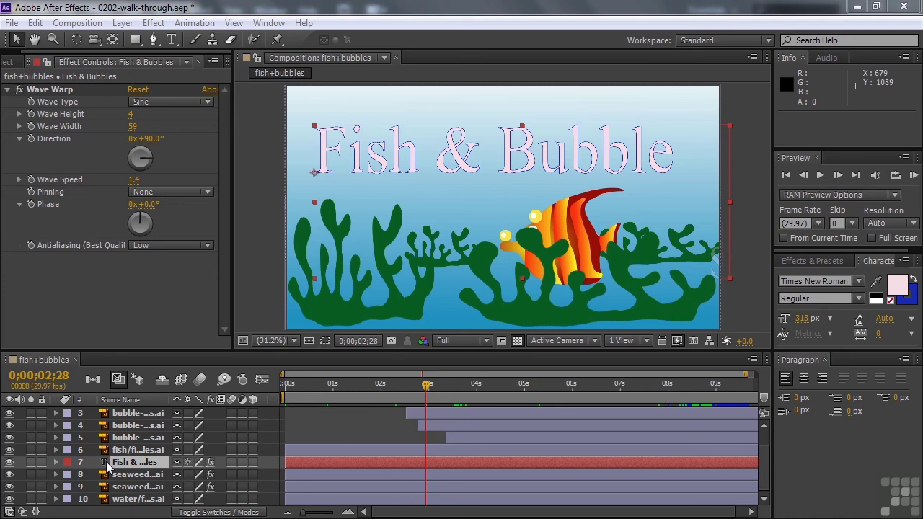
Step: Expand the title's text animators and Animator 1's range selector, scrubbing to watch the letters appear
left_click(55, 463)
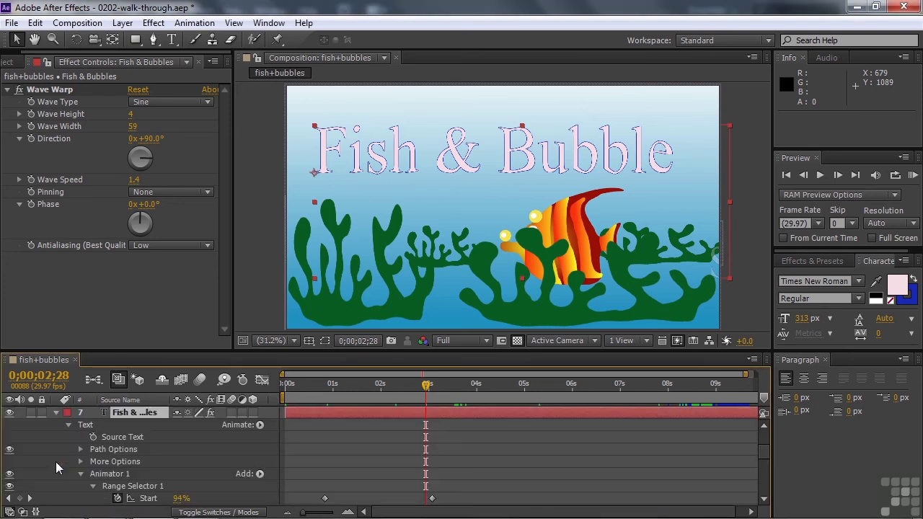
left_click(81, 474)
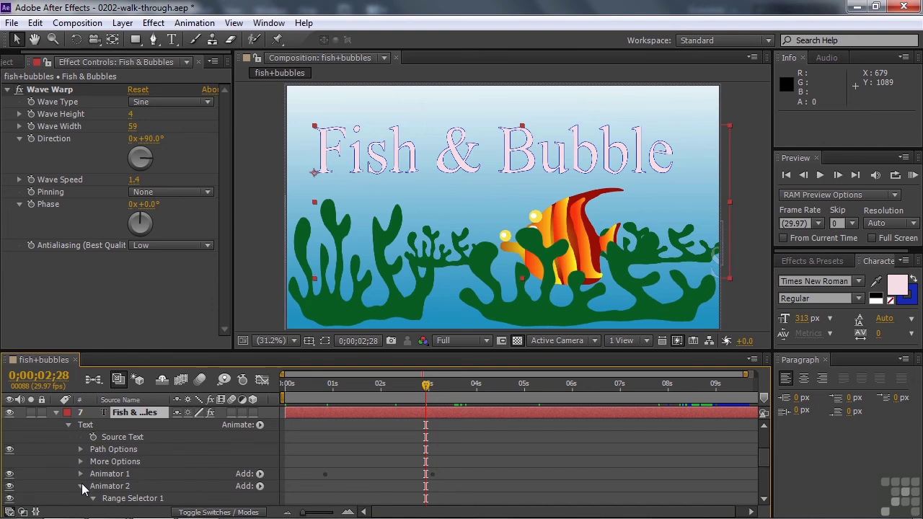
left_click(81, 486)
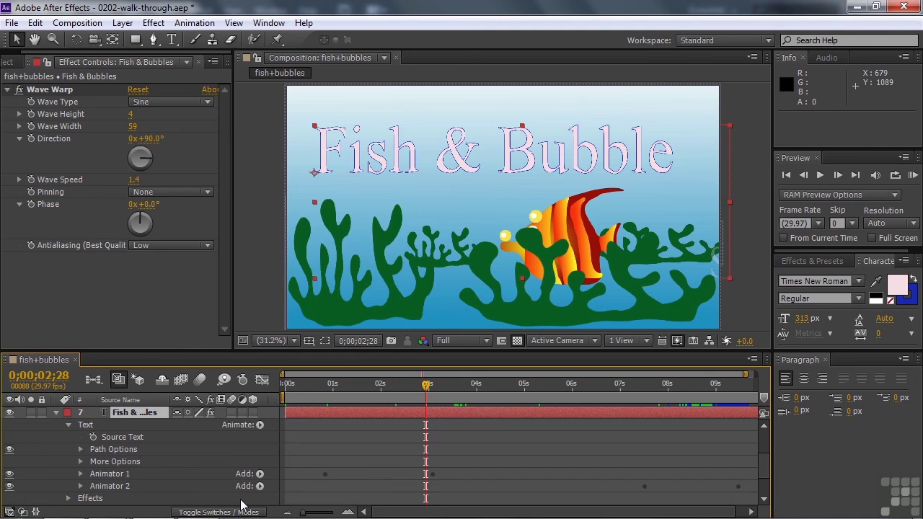
left_click(81, 474)
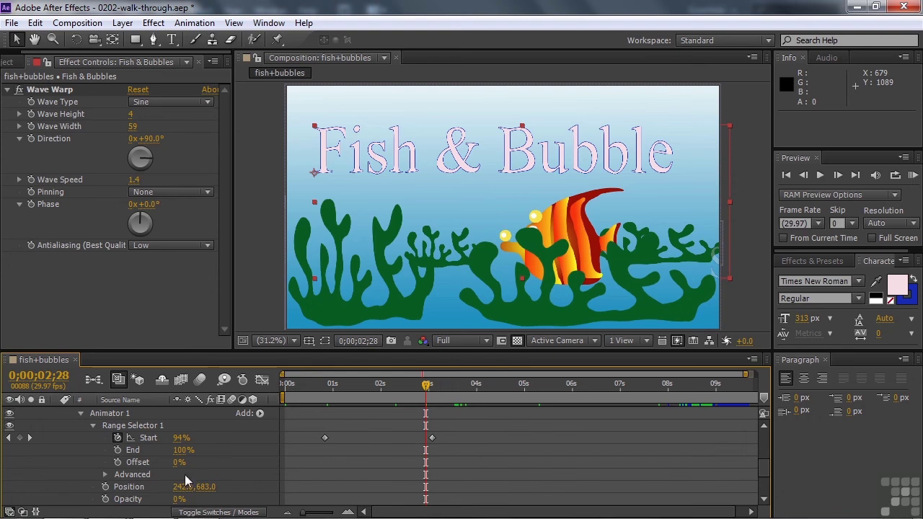
left_click_drag(428, 389, 398, 394)
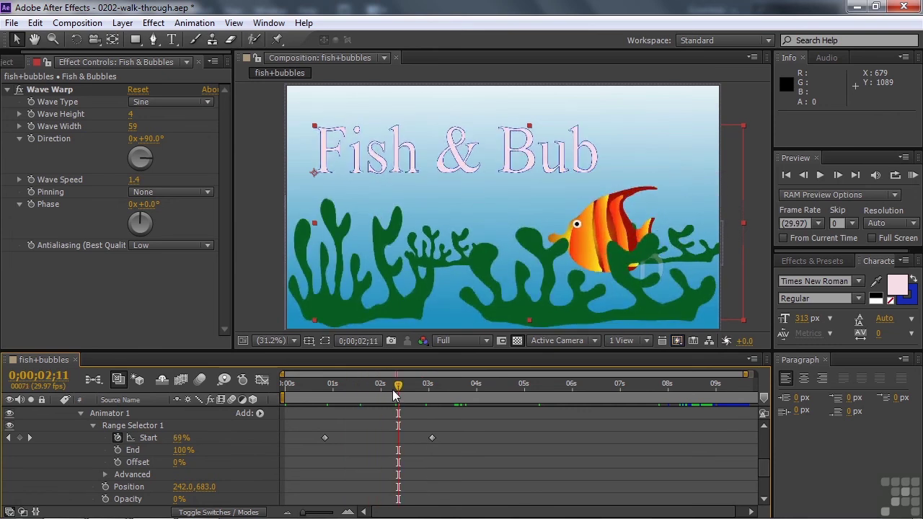
Step: Review Animator 2's range selector while scrubbing to 7;17, then return to frame 0
left_click(81, 414)
left_click(80, 438)
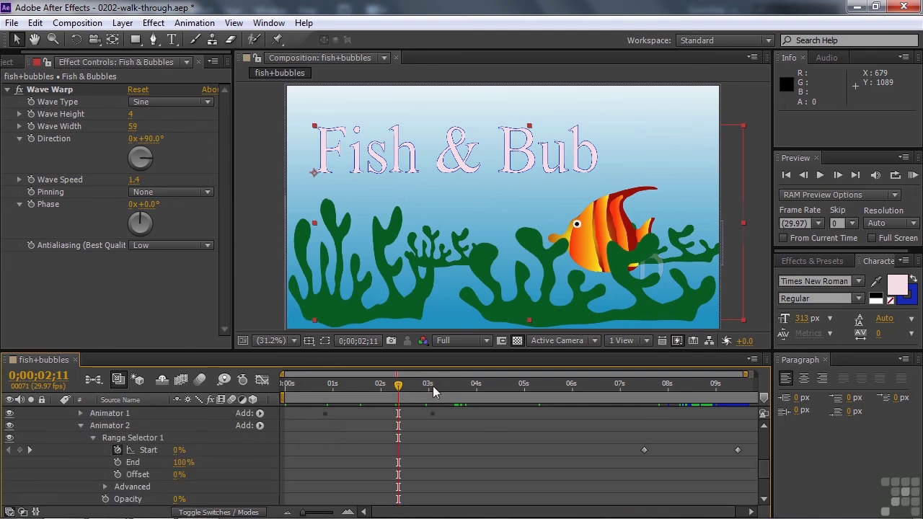
left_click_drag(400, 385, 284, 389)
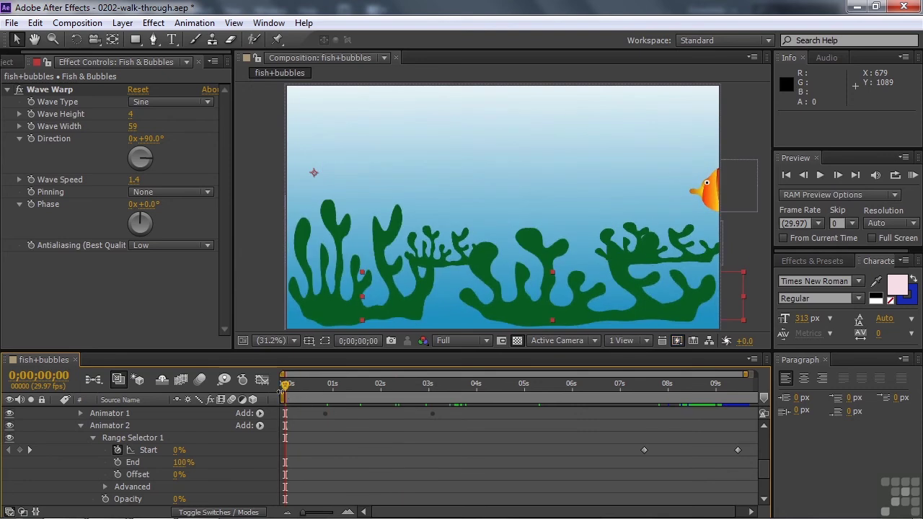
left_click(81, 424)
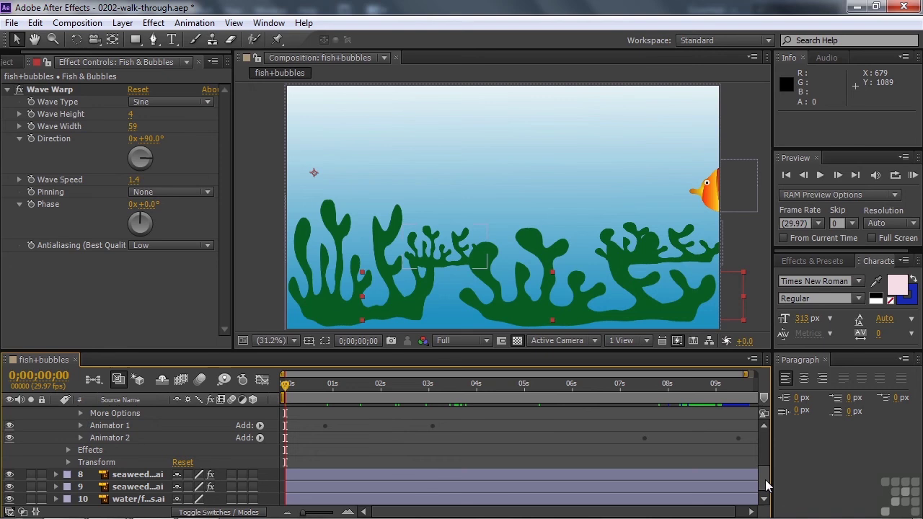
left_click_drag(767, 479, 770, 430)
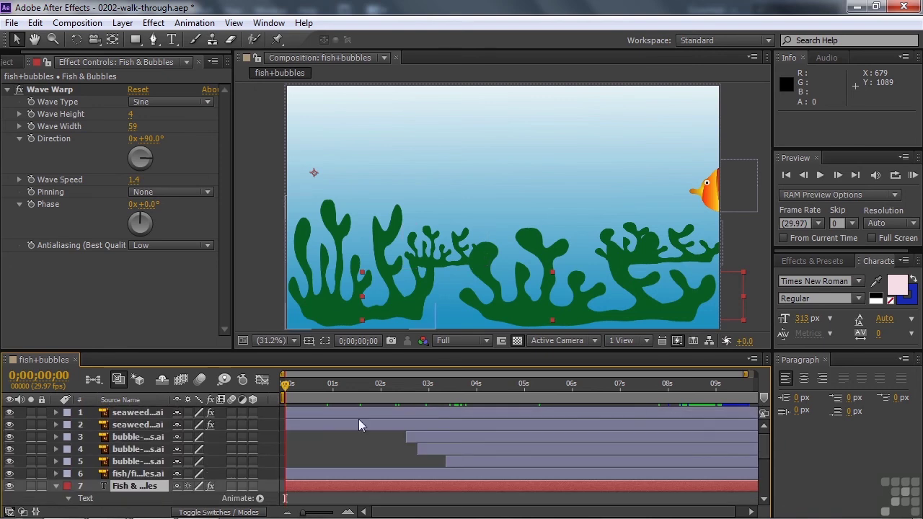
Step: Collapse the title layer, preview the whole animation, then return to 0;00;00;00
left_click(56, 486)
left_click_drag(762, 452, 776, 435)
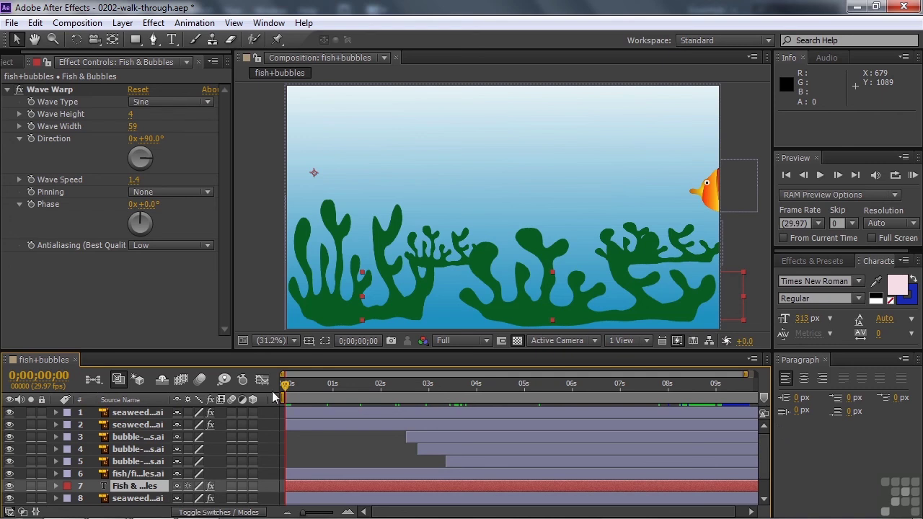
key("space")
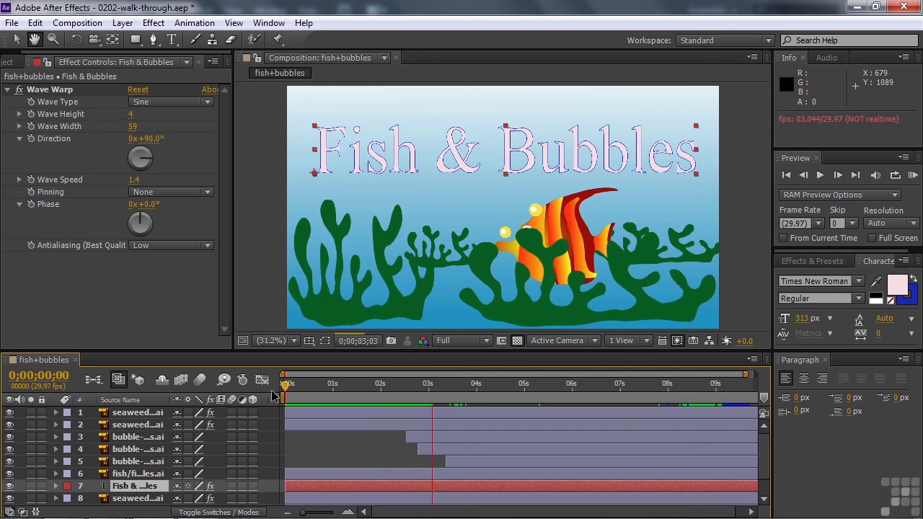
key("space")
key("Home")
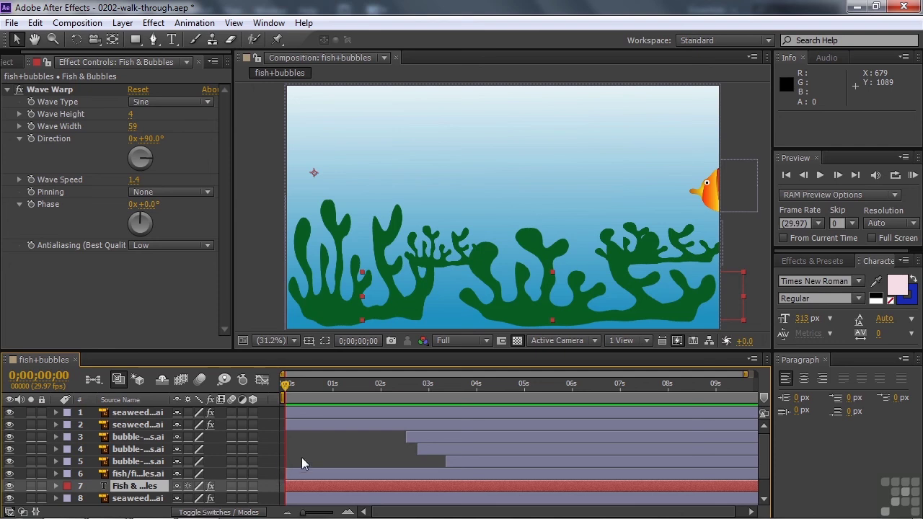
Step: Deselect the title and preview the animation in real time, stopping at 0;00;02;26
left_click(316, 444)
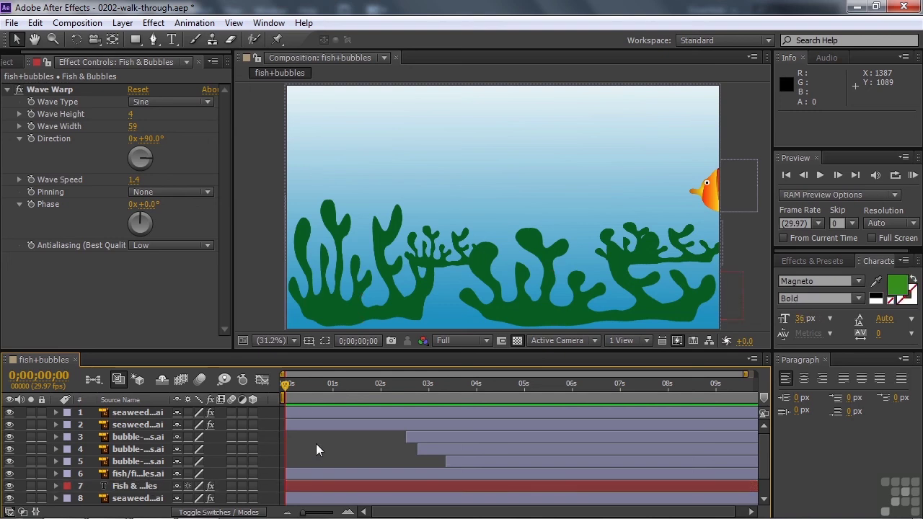
key("space")
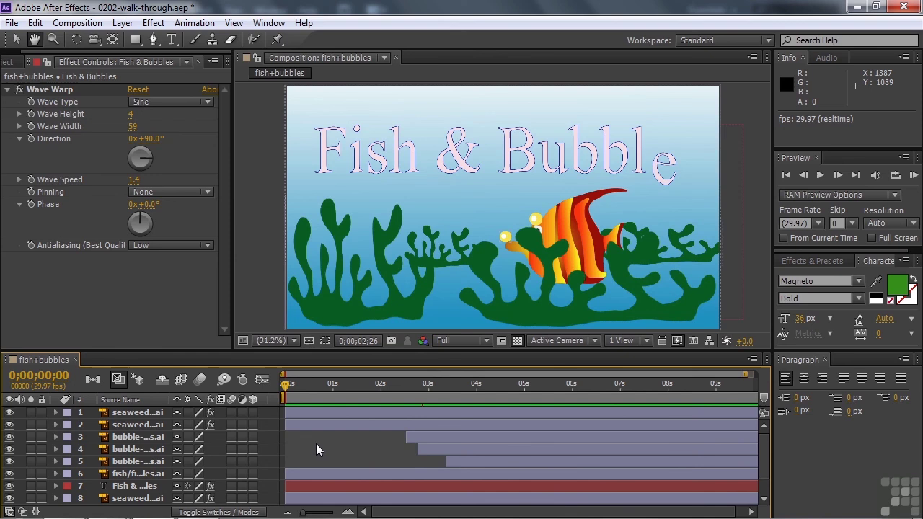
key("space")
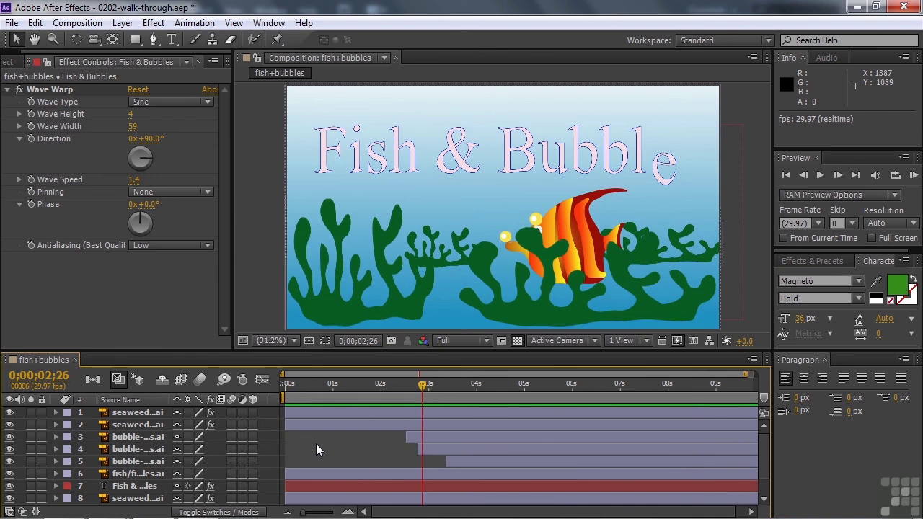